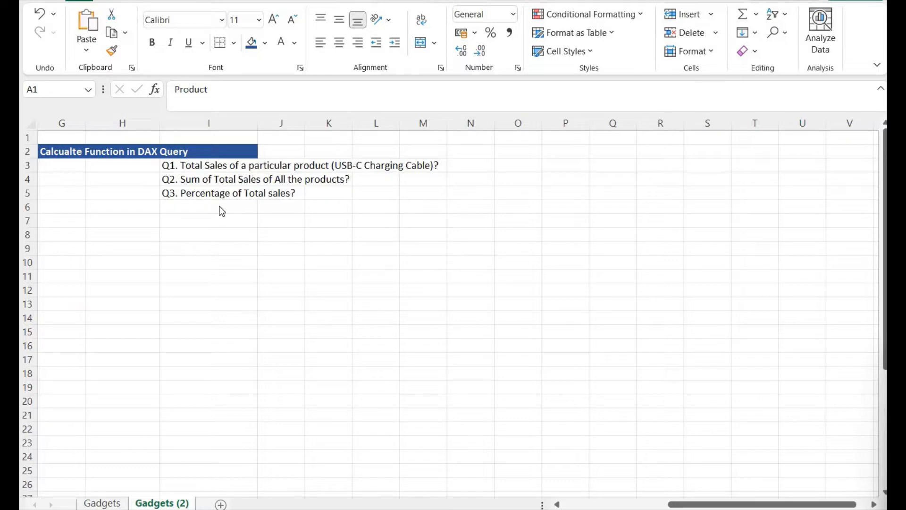
Review the three DAX questions and the product sales data on the Gadgets (2) sheet, and check the Gadgets sheet
left_click(219, 206)
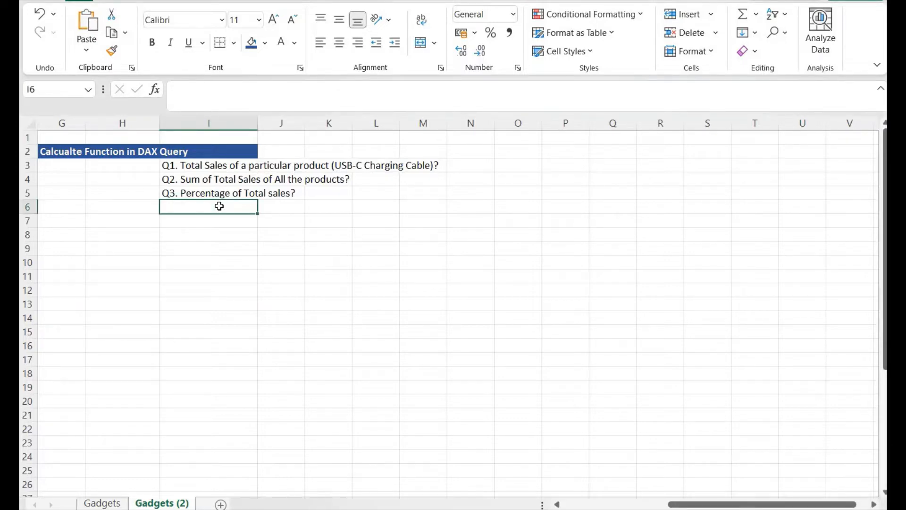
key("ctrl+Left")
key("ctrl+Left")
key("ctrl+Up")
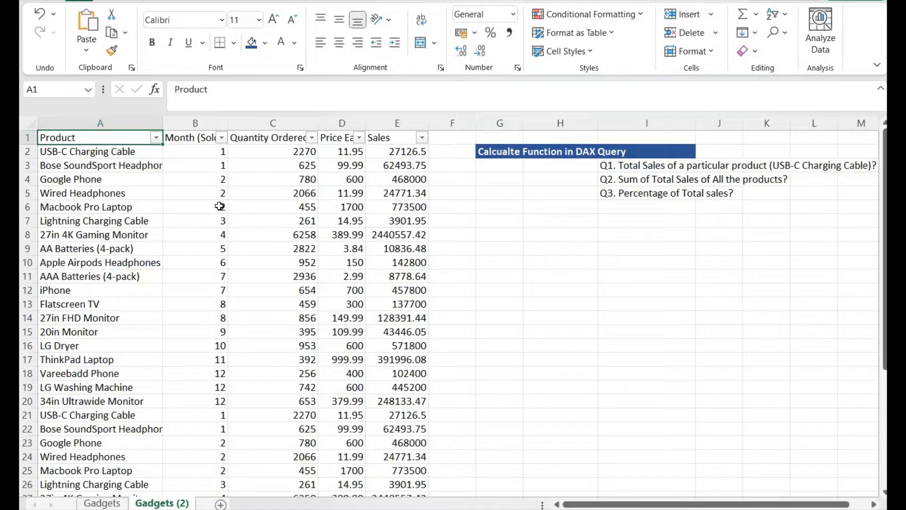
left_click(112, 503)
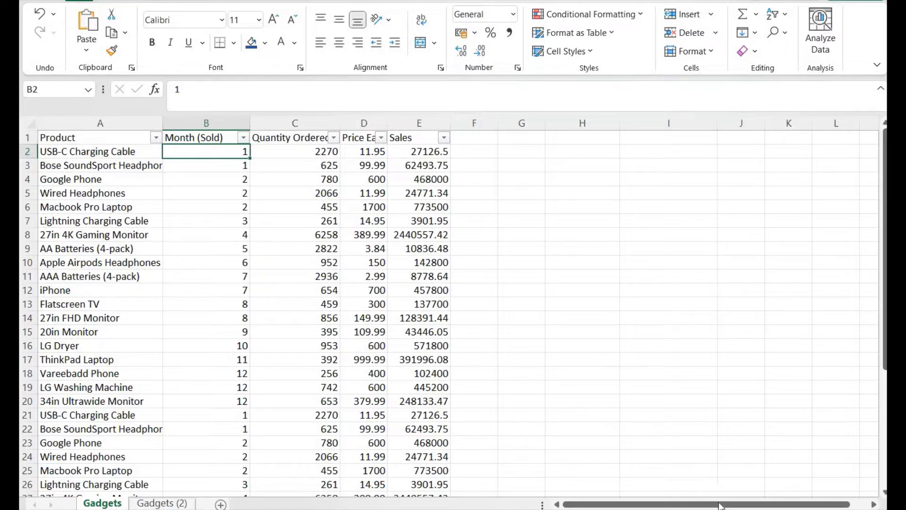
Switch to Power BI Desktop and load the Gadgets sheet from the Excel workbook data.xlsx
mouse_move(725, 507)
left_click(718, 478)
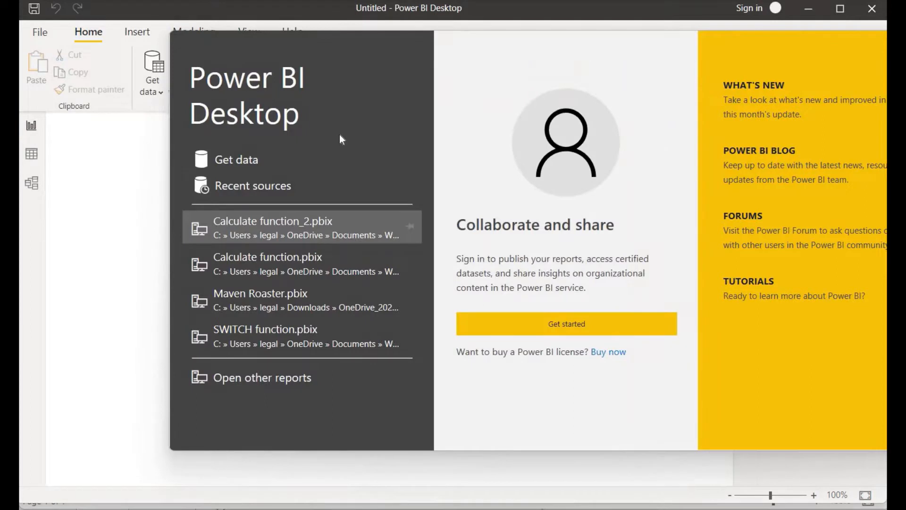
left_click(240, 160)
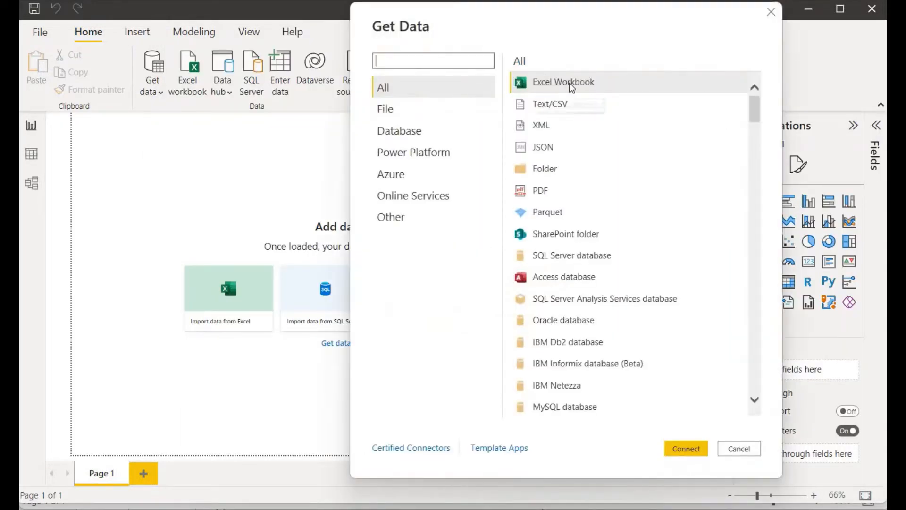
left_click(571, 85)
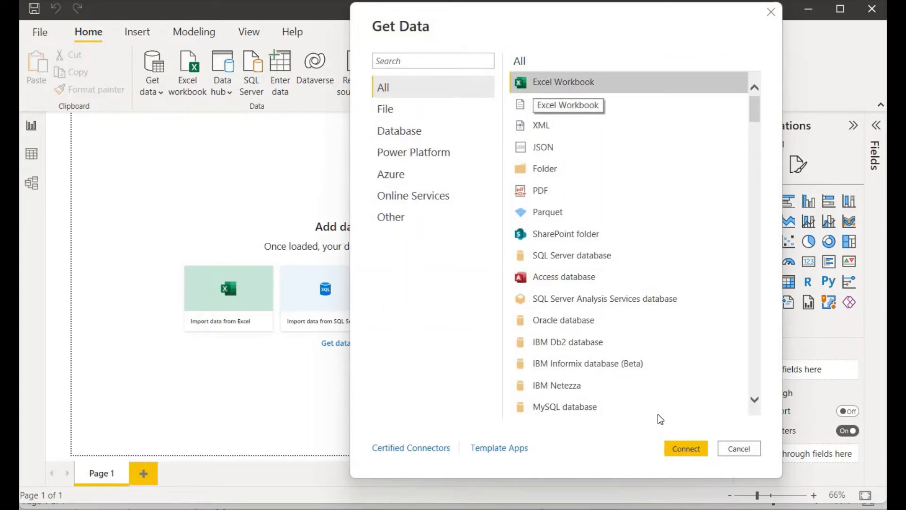
left_click(686, 448)
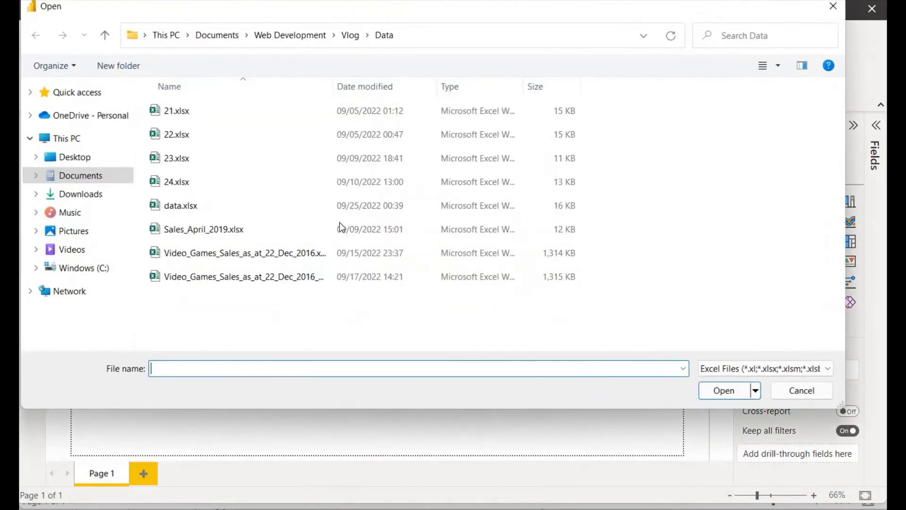
left_click(326, 208)
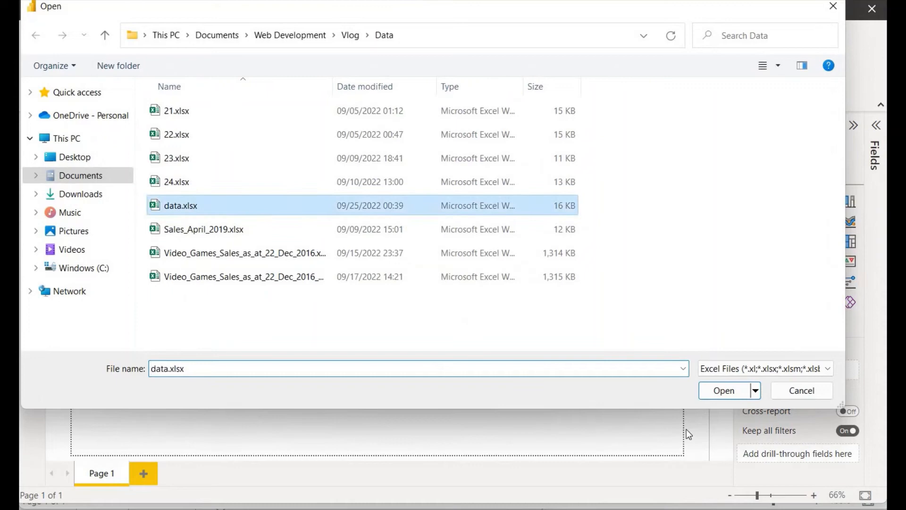
left_click(725, 391)
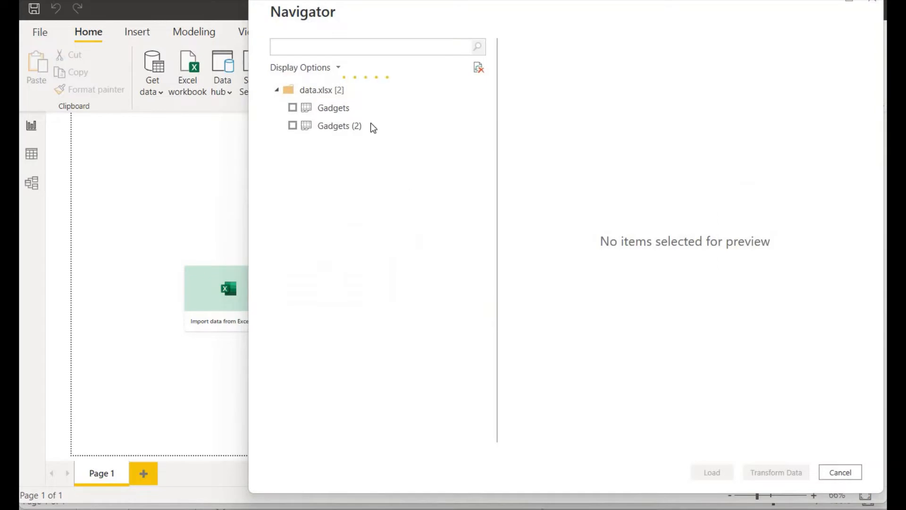
left_click(292, 108)
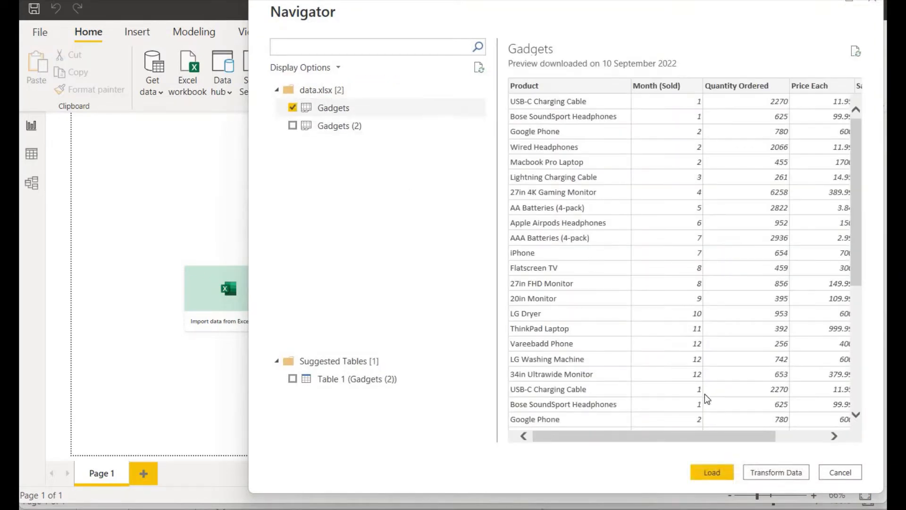
left_click(721, 473)
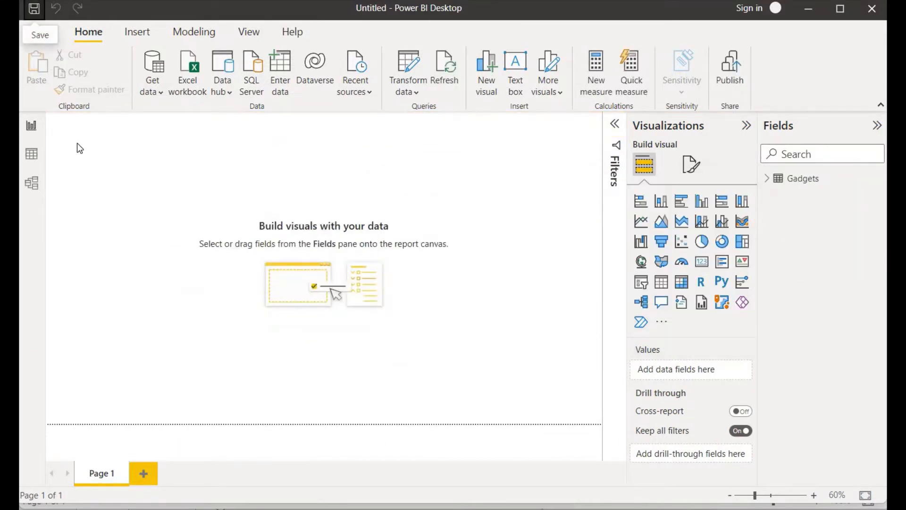
Check the loaded Gadgets table in data view, and place a matrix visual in the lower-right area of the report page
left_click(31, 156)
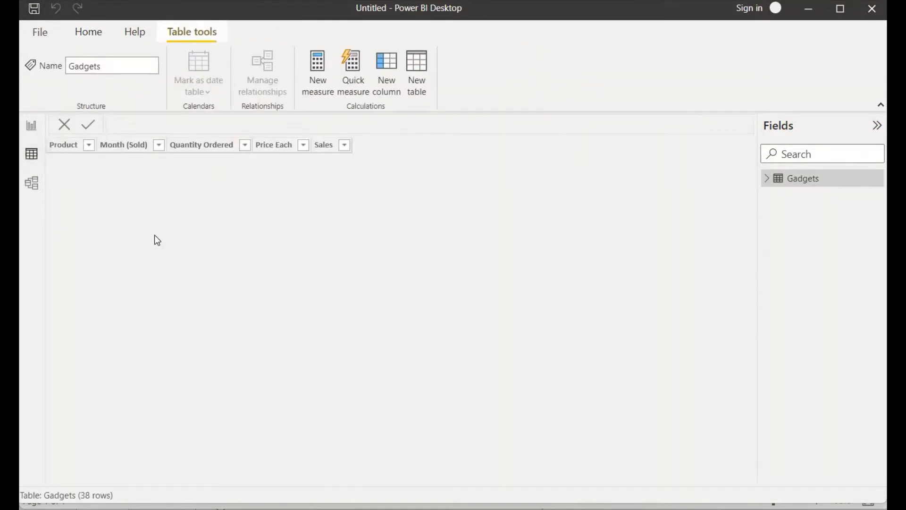
left_click(30, 130)
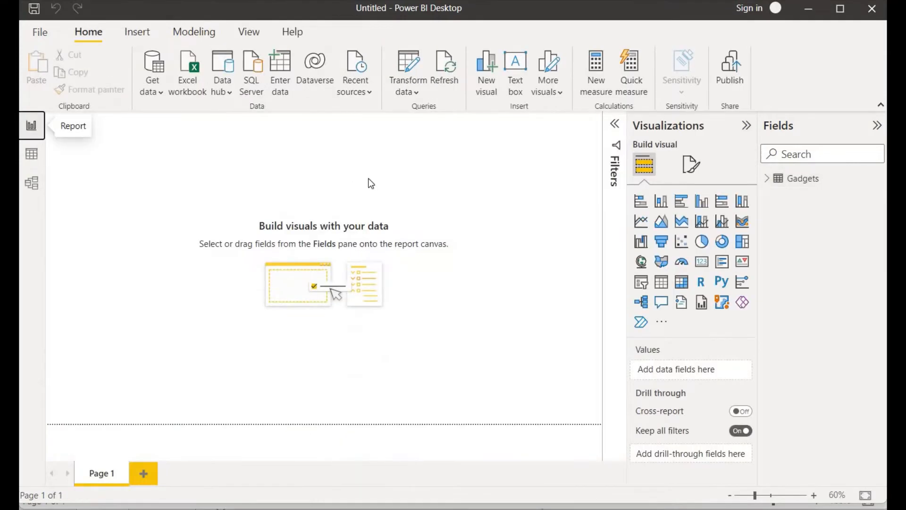
left_click(682, 283)
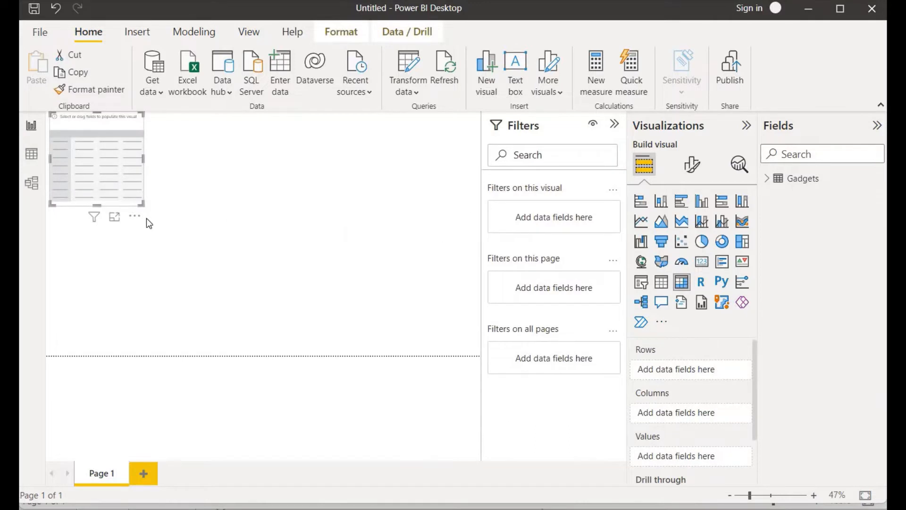
left_click_drag(125, 206, 404, 325)
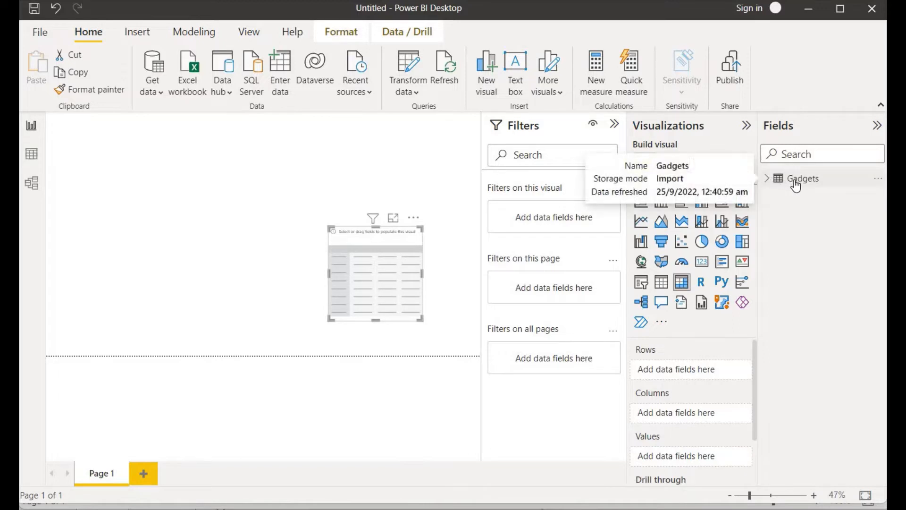
left_click(768, 180)
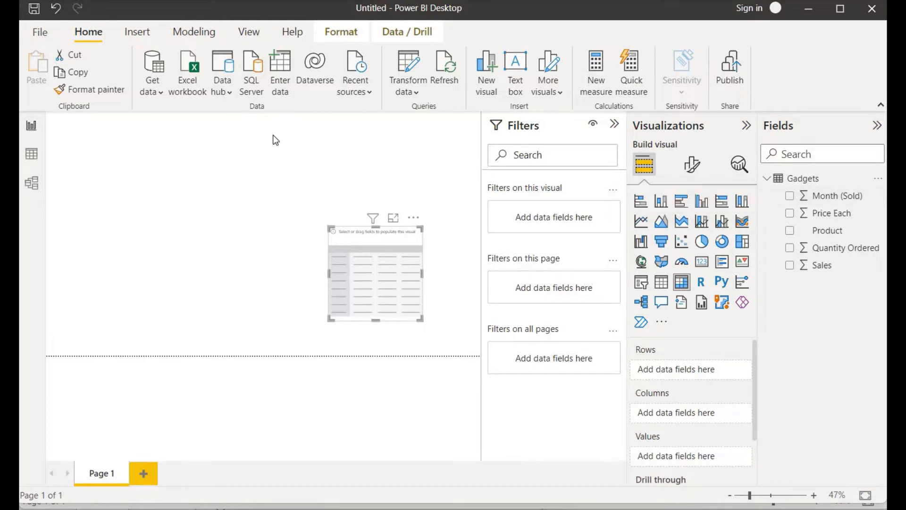
Create a measure named USB Sales and start its formula with a CALCULATE function on a new line
left_click(605, 84)
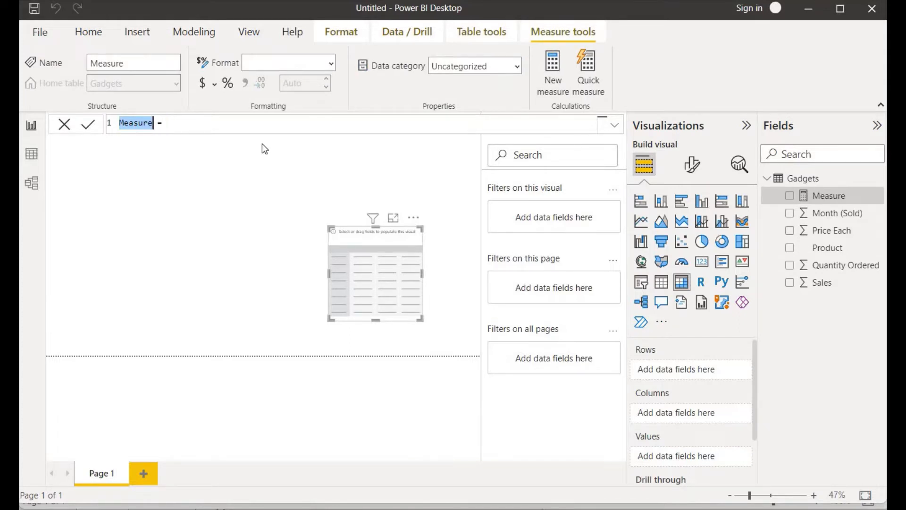
type("USB S")
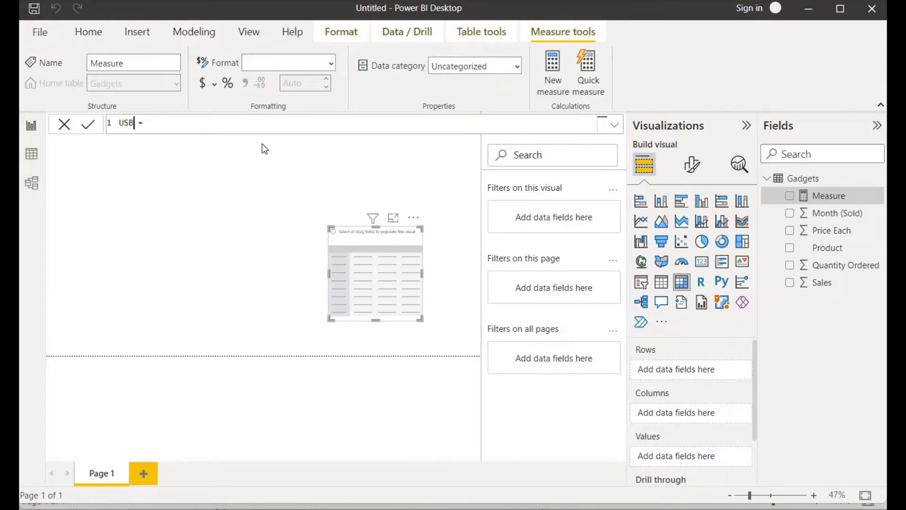
type("ales")
key("End")
key("shift+Return")
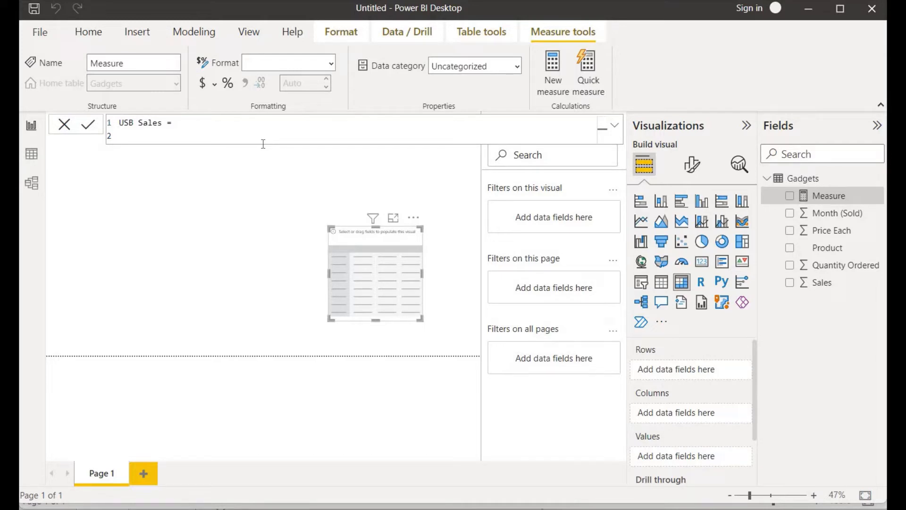
type("Cal")
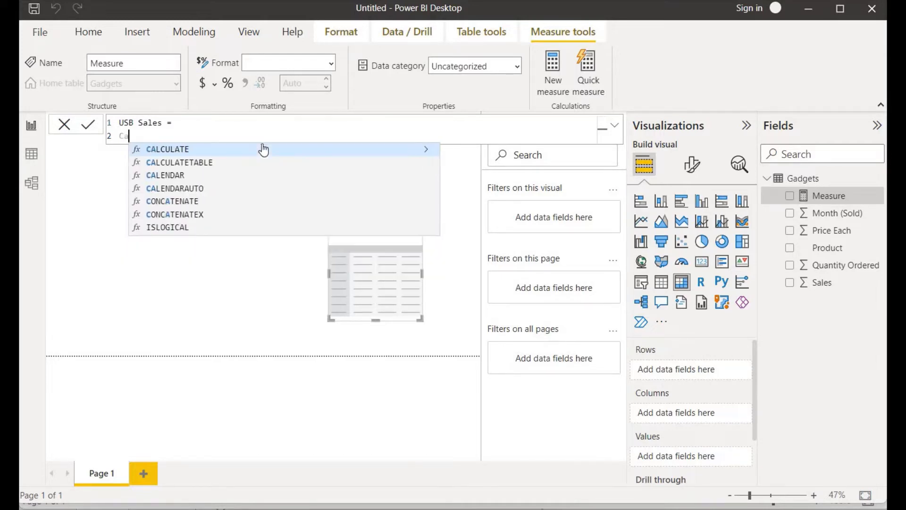
left_click(231, 149)
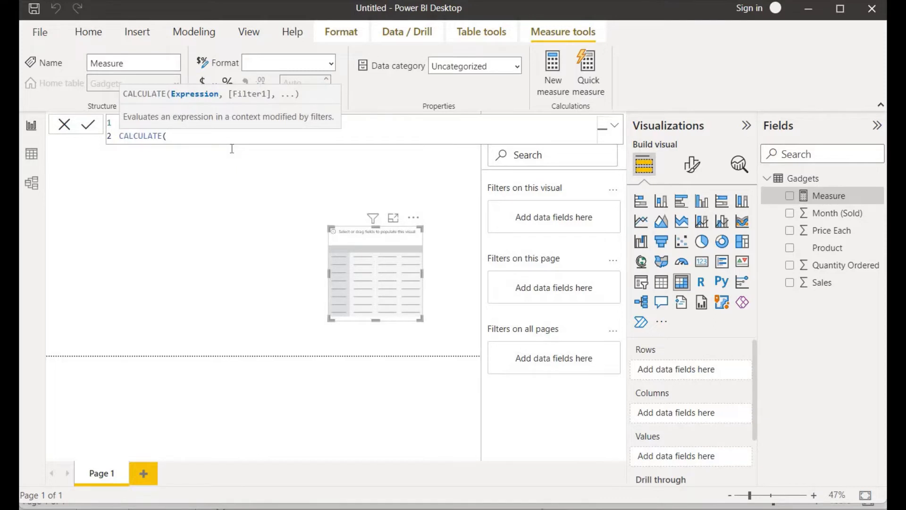
key("shift+Return")
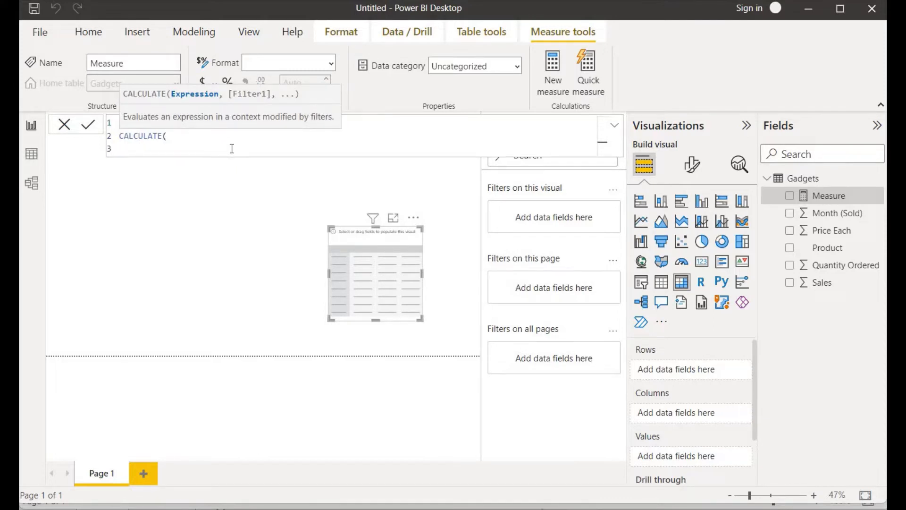
Enter SUM(Gadgets[Sales]) as the CALCULATE expression and begin its filter argument with Gadgets[Product]=
type("sum")
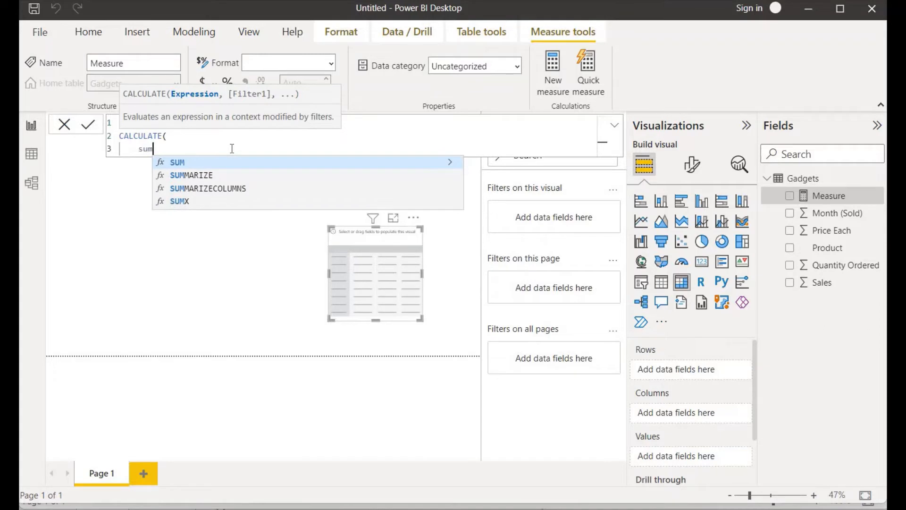
key("Tab")
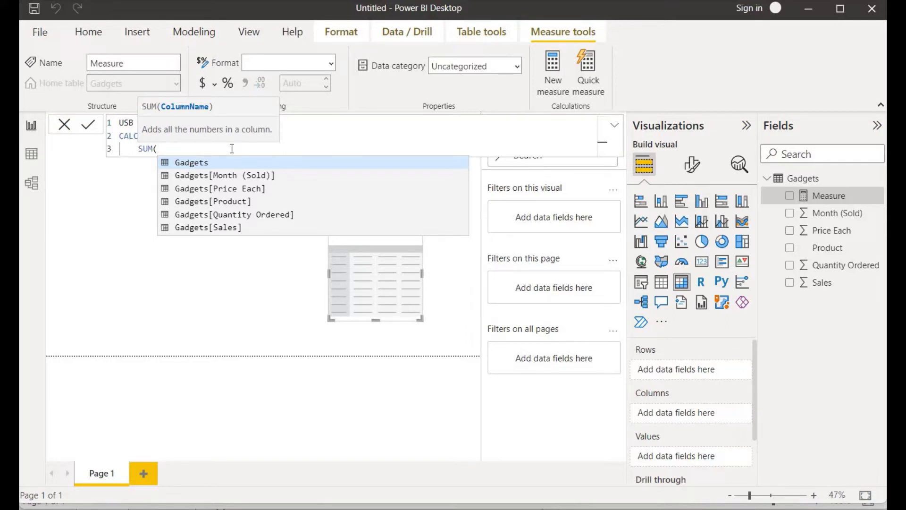
left_click(231, 231)
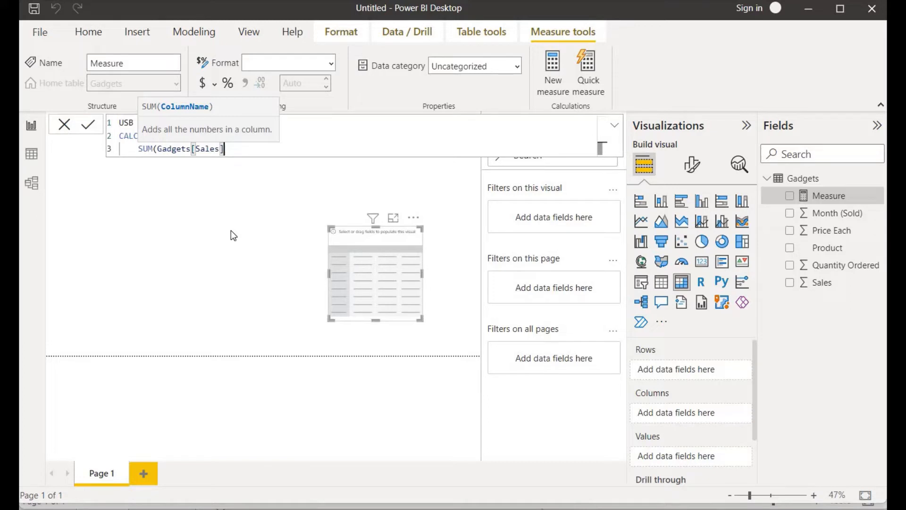
type("),")
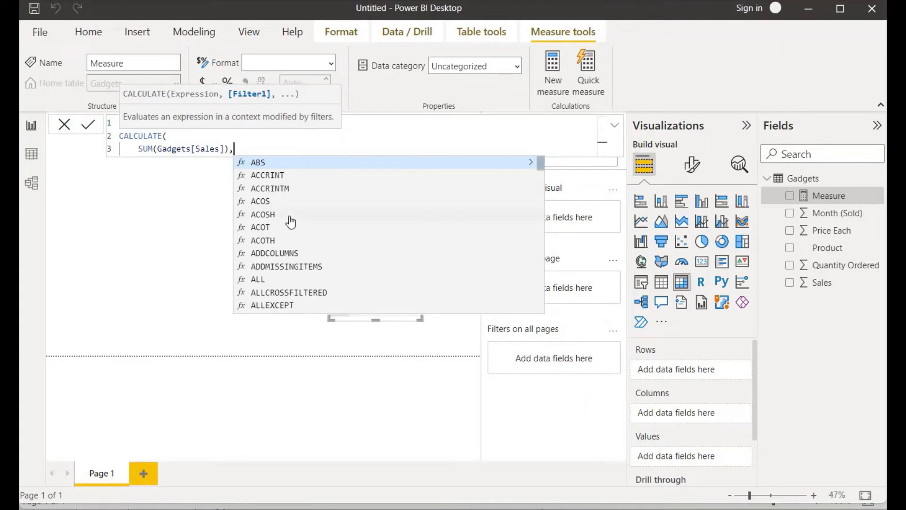
type("pro")
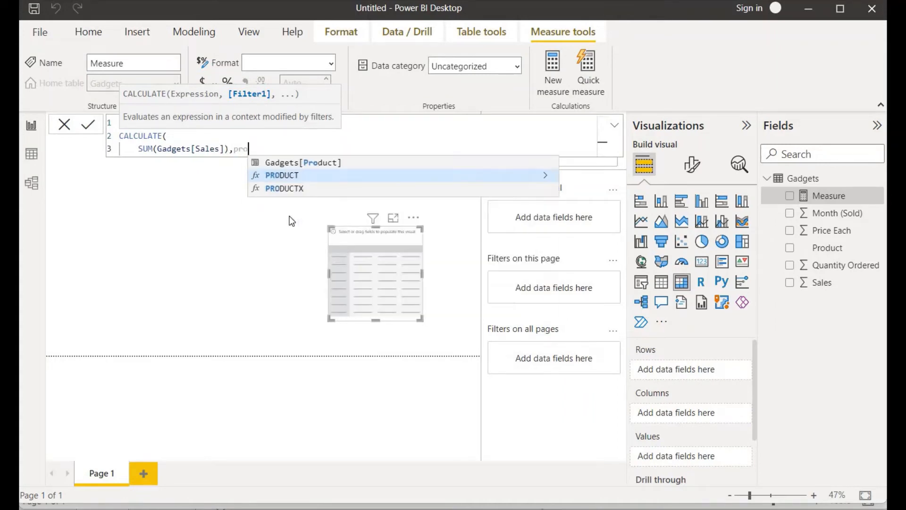
left_click(310, 166)
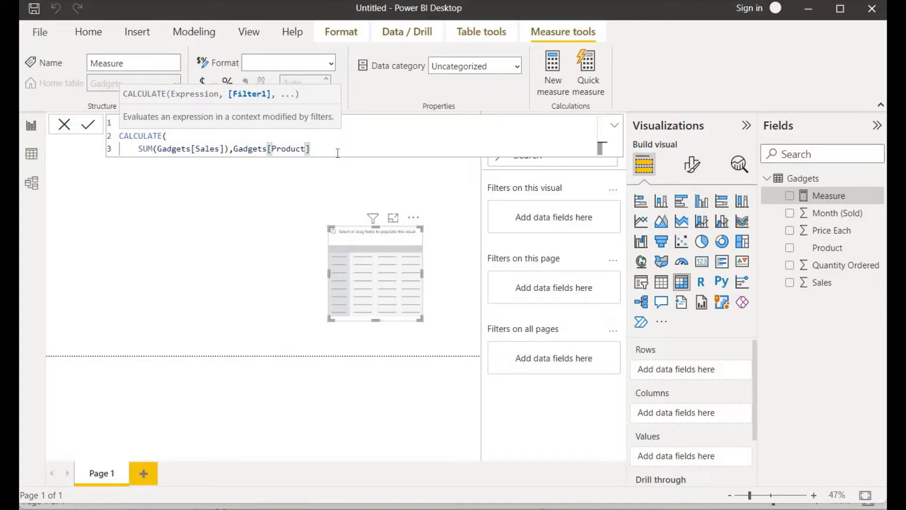
type("=")
Switch to the Excel data, select the product name text of cell A2 on the Gadgets sheet, and return to Power BI Desktop
mouse_move(597, 505)
left_click(598, 453)
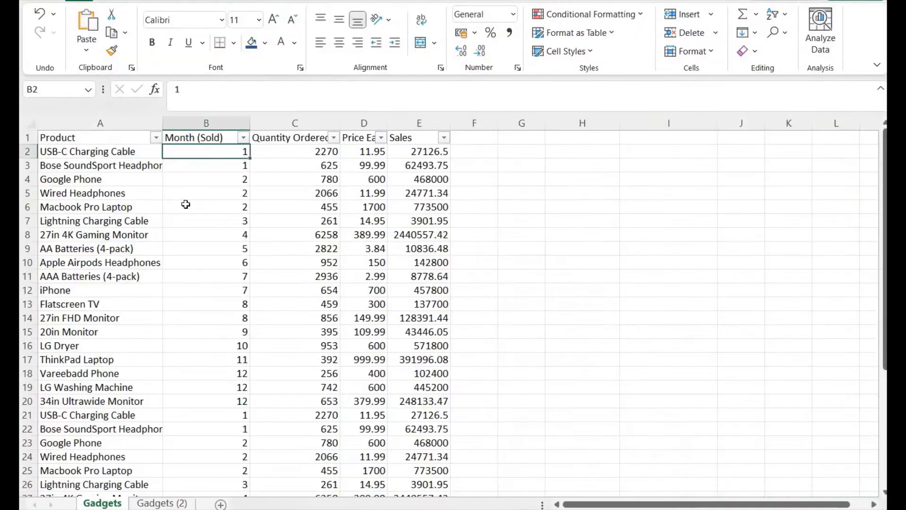
left_click(142, 152)
left_click_drag(276, 90, 117, 90)
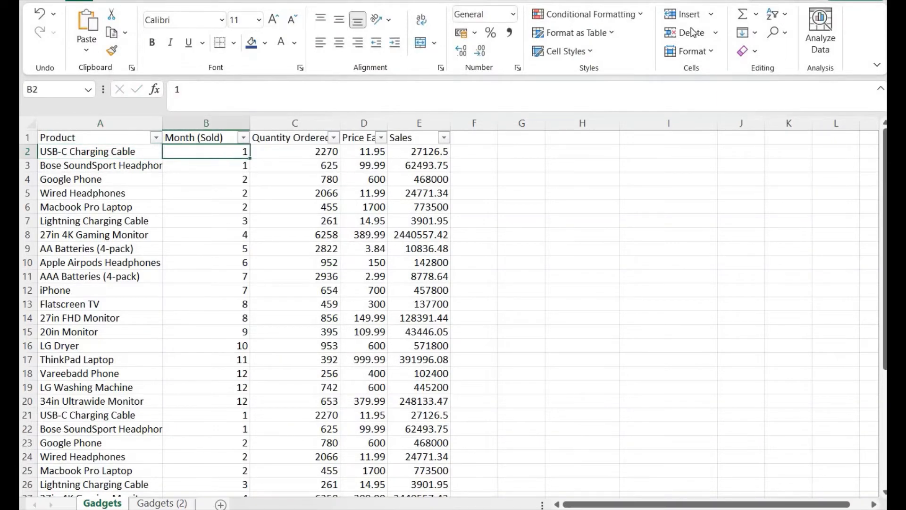
key("super+Up")
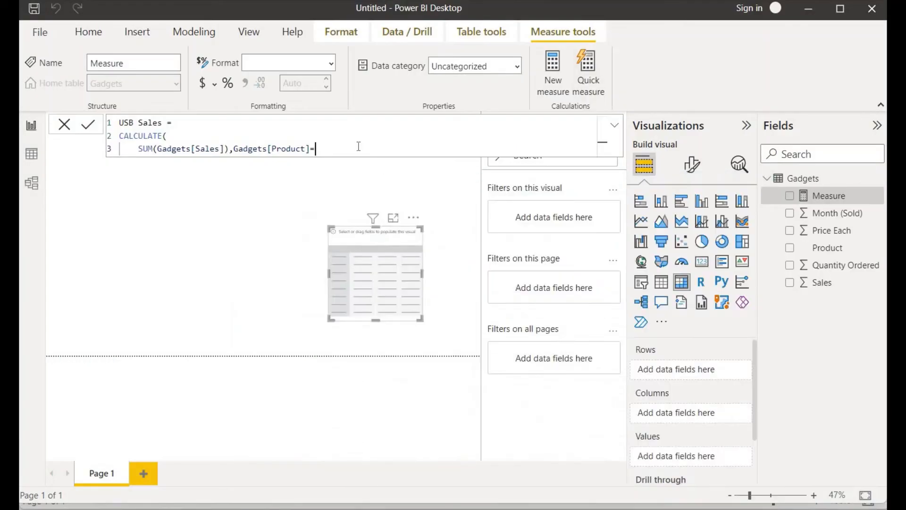
Complete the product filter with "USB-C Charging Cable", close the CALCULATE function on a new line and commit the USB Sales measure
type("\"USB-C Charging Cable\"")
key("shift+Return")
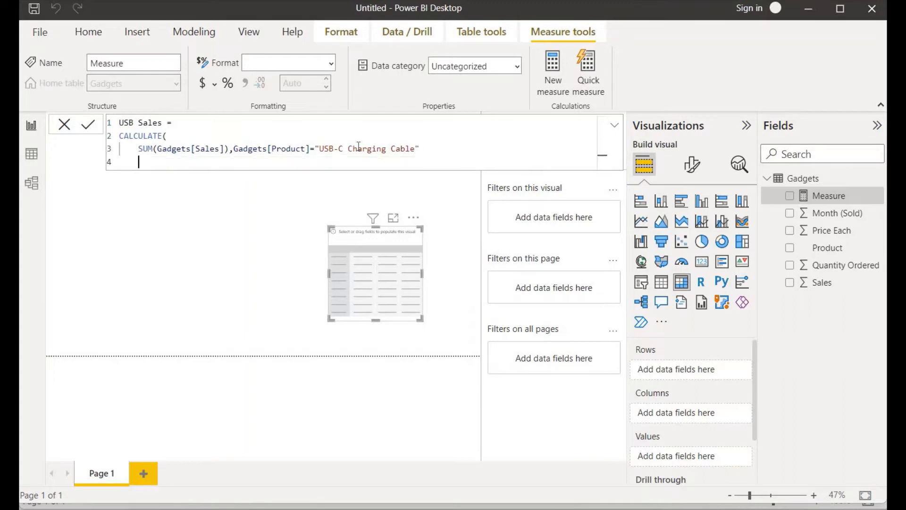
type(")")
key("Return")
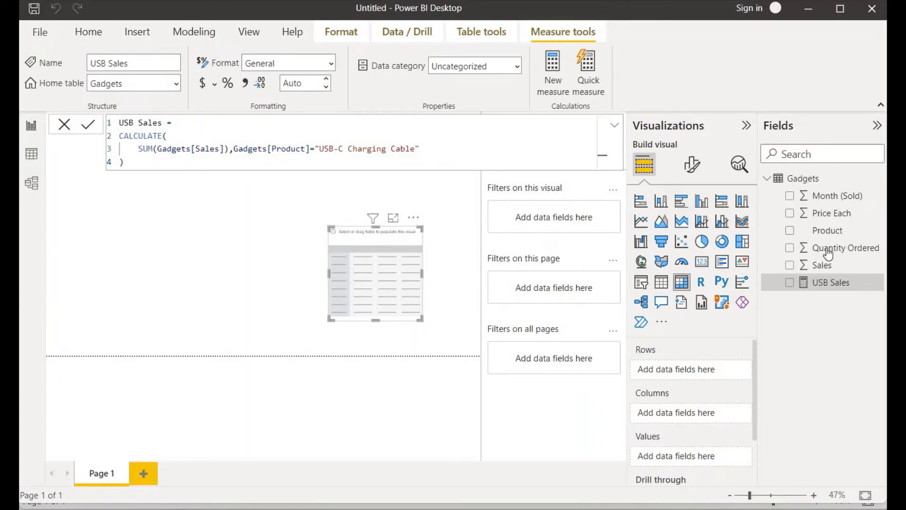
Add the Product field to the matrix rows and show the matrix in focus mode
left_click(790, 231)
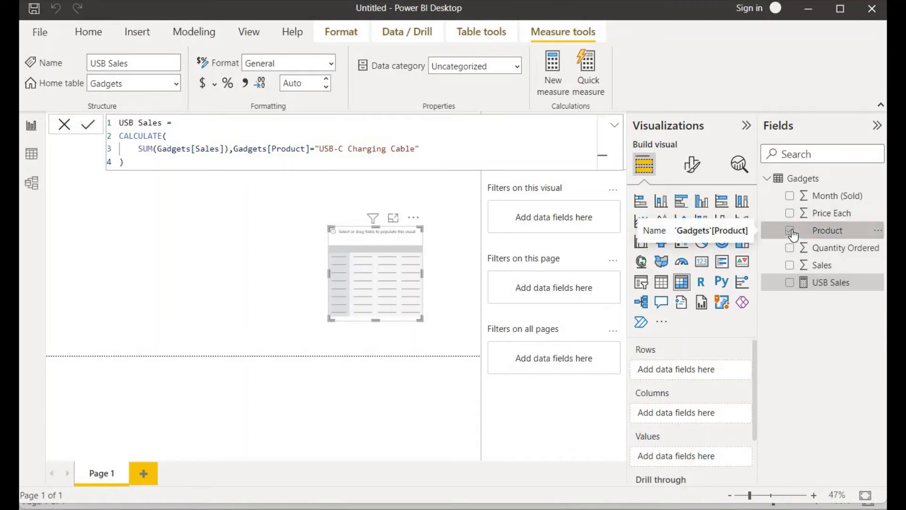
left_click(394, 217)
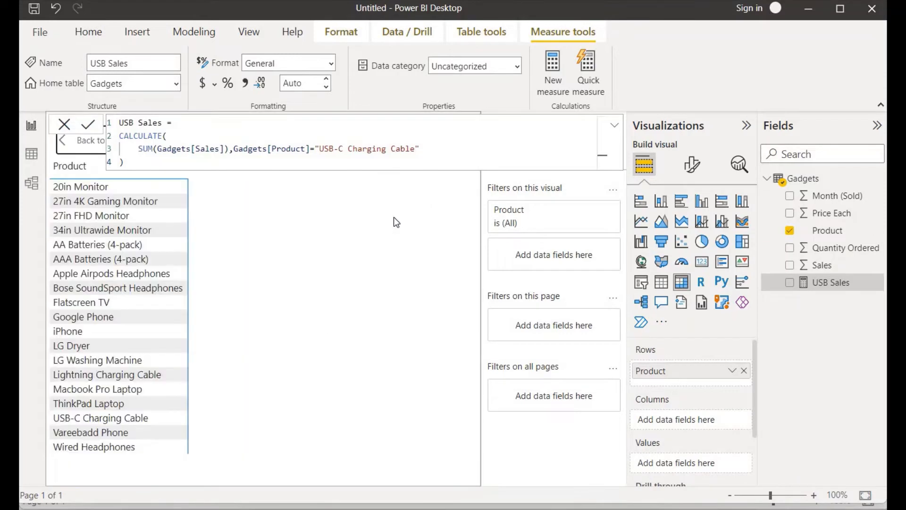
Add the Sales field and the USB Sales measure to the matrix values
left_click(615, 126)
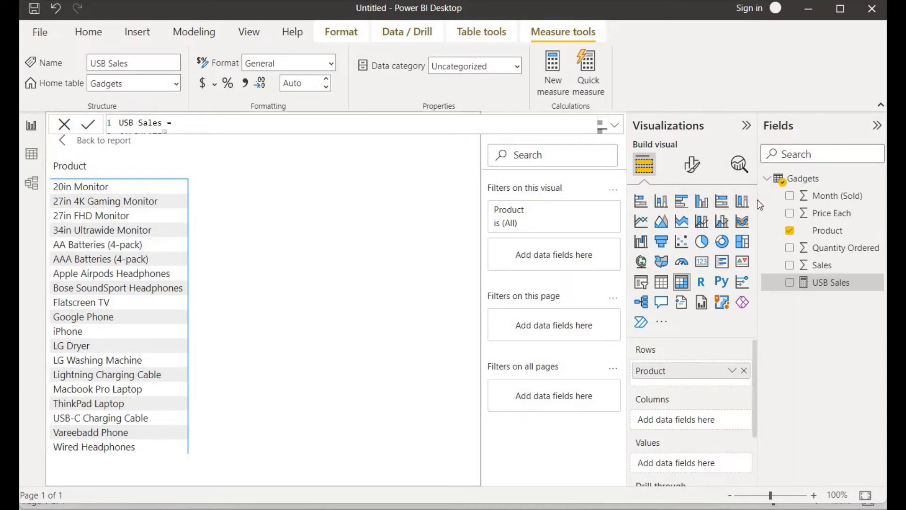
left_click(790, 265)
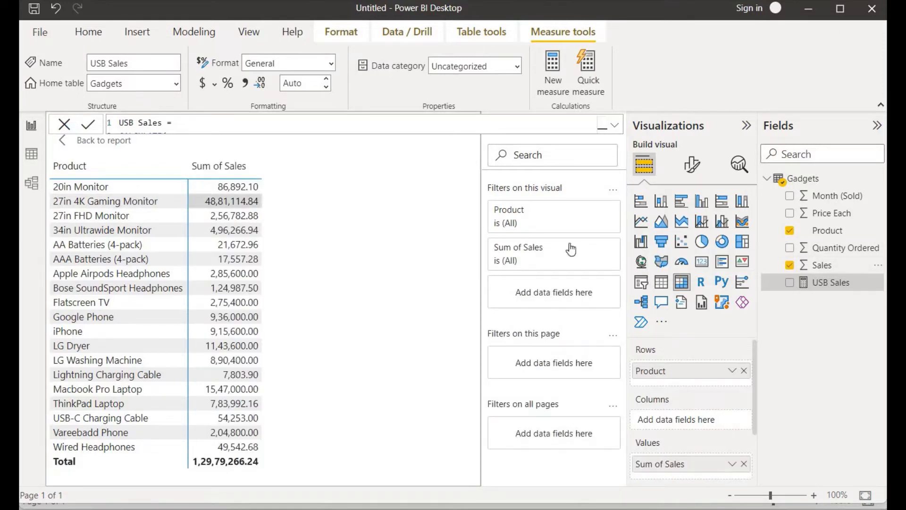
left_click(790, 283)
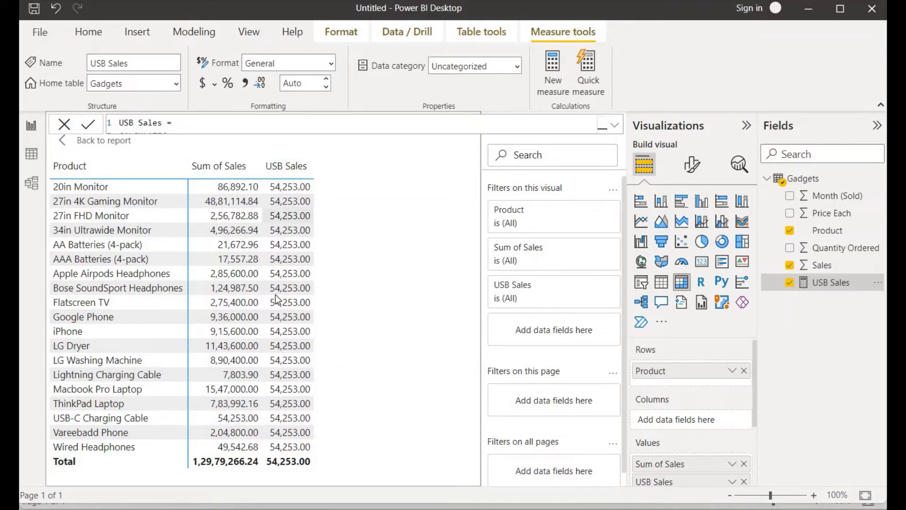
left_click(291, 170)
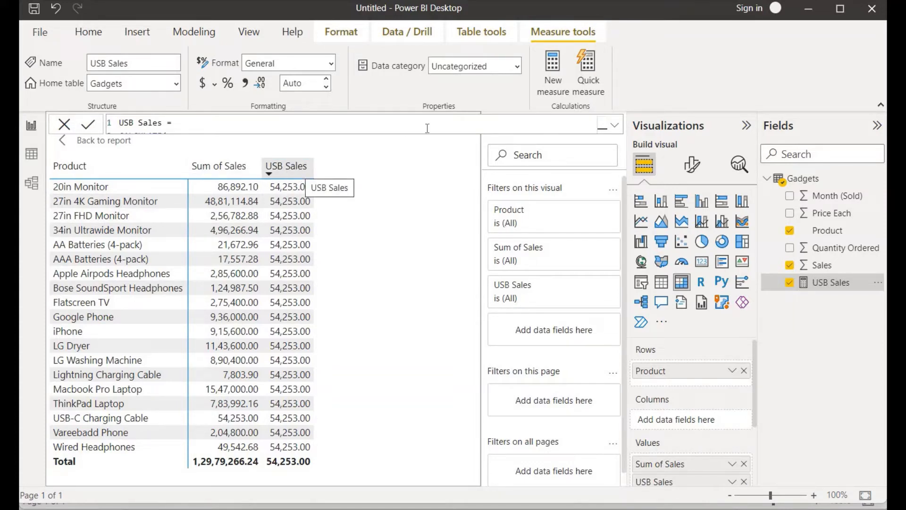
Copy the complete USB Sales formula and paste it into a new measure
left_click(614, 127)
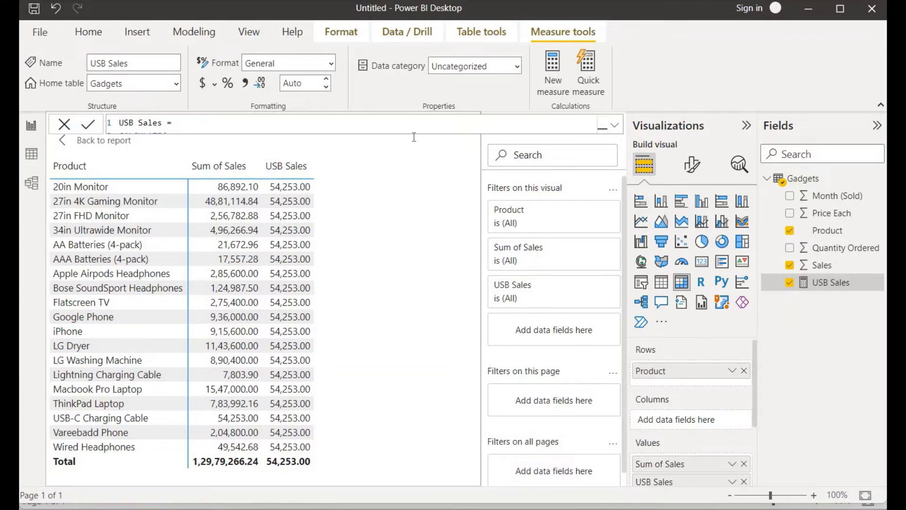
key("ctrl+a")
key("ctrl+c")
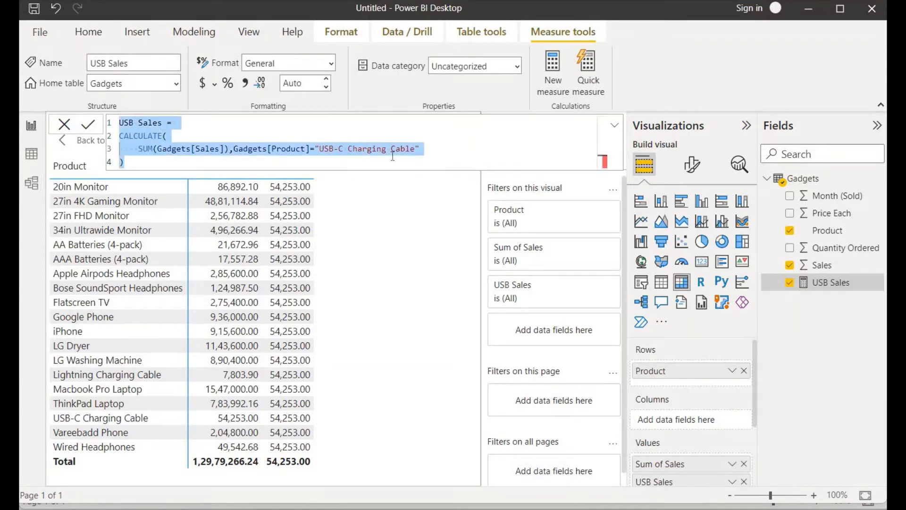
left_click(375, 275)
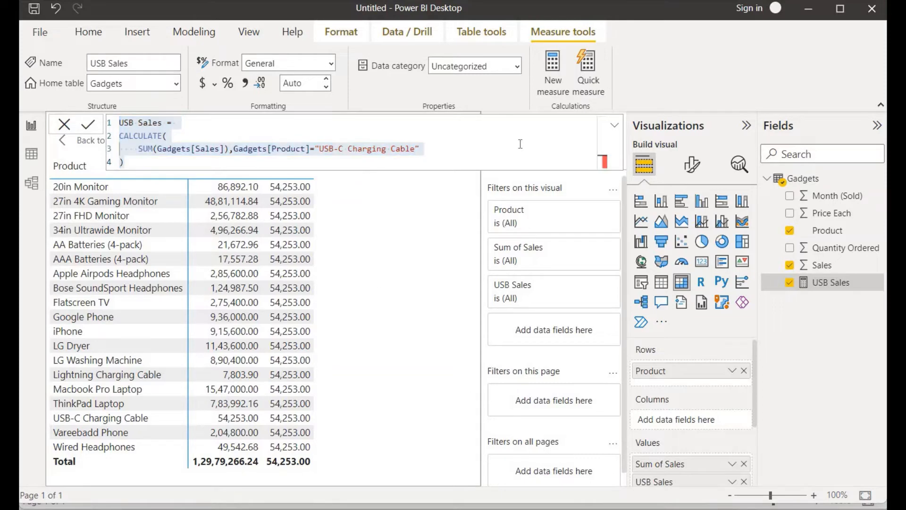
left_click(558, 84)
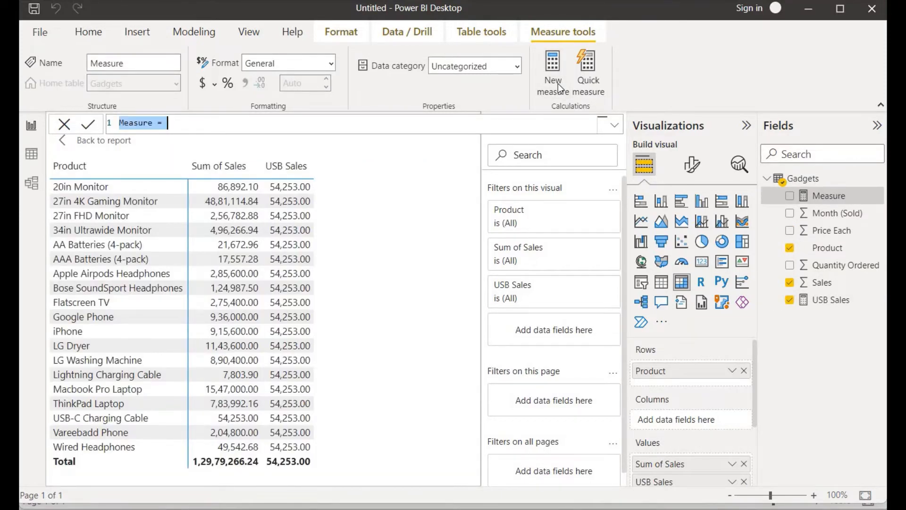
key("ctrl+v")
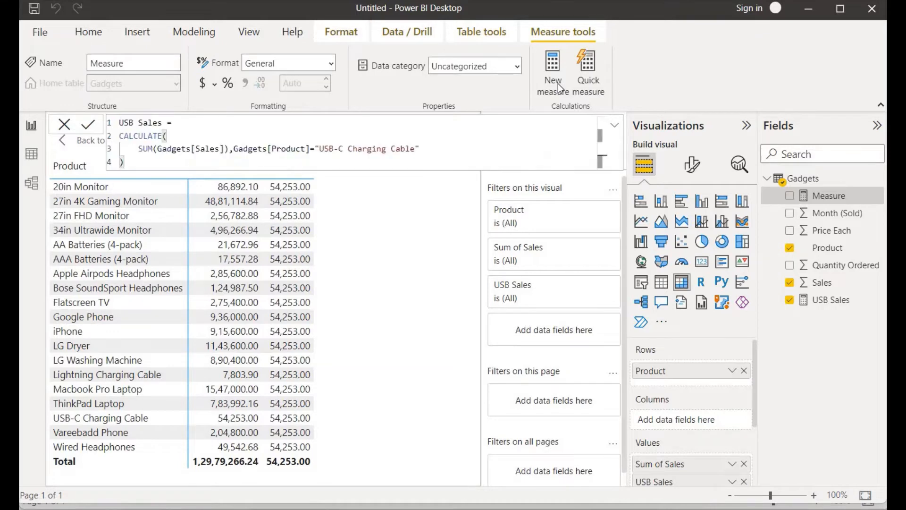
Rename the pasted measure to Total Sales in its formula
key("shift+Right")
key("shift+Right")
key("shift+Right")
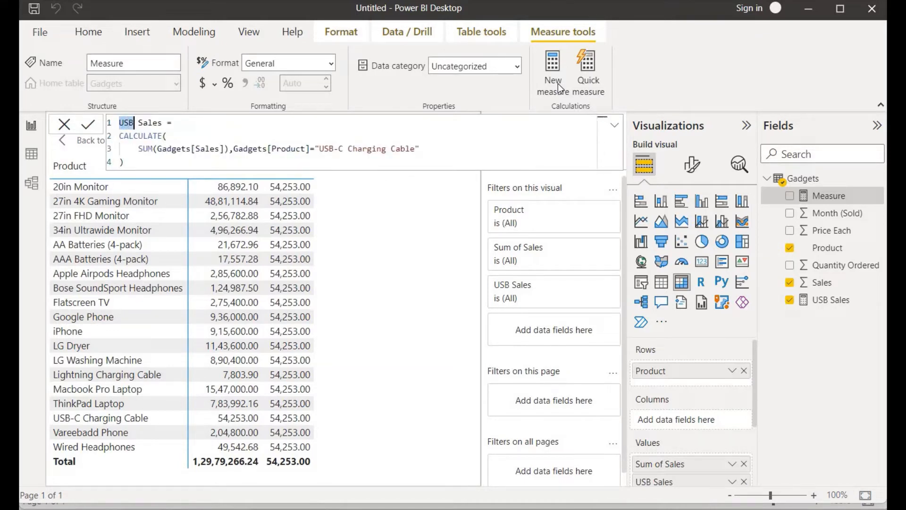
type("Toal")
key("Left")
key("Left")
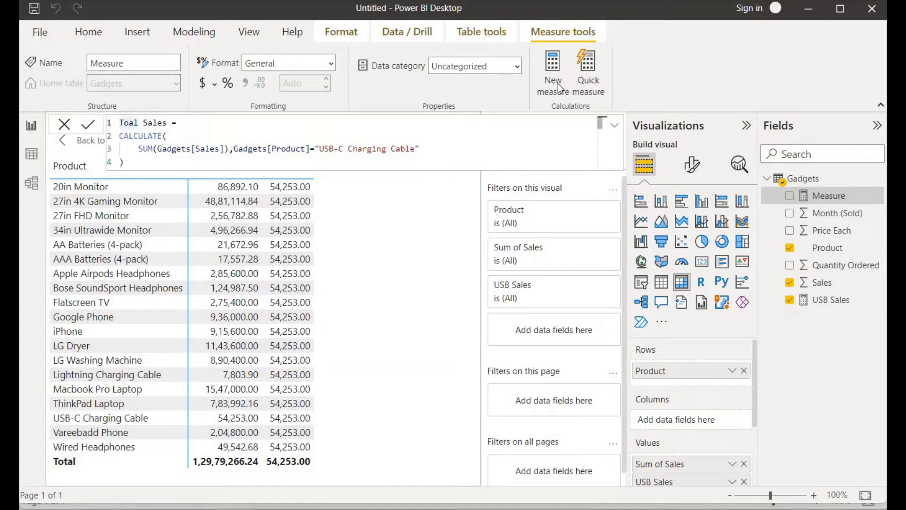
type("t")
Remove the filter argument ,Gadgets[Product]="USB-C Charging Cable" from the Total Sales formula and commit the measure
key("Down")
key("Down")
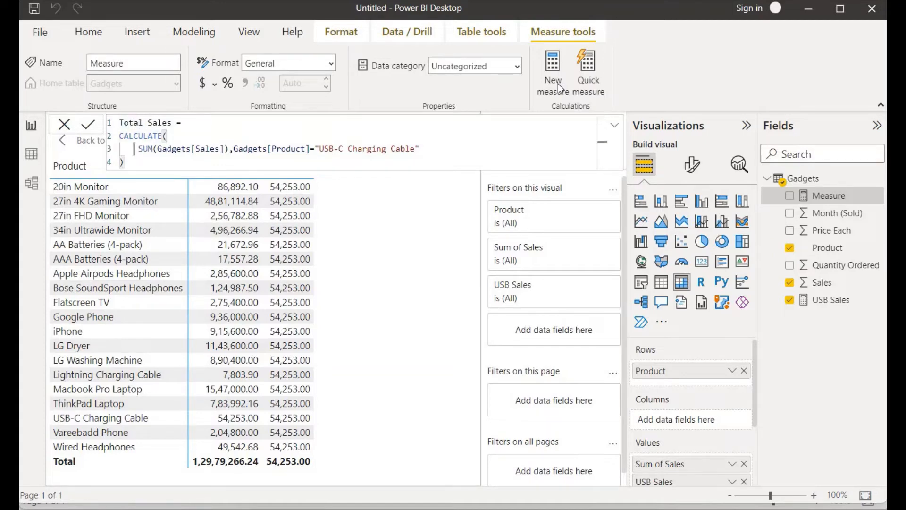
key("Right")
key("Right")
key("Right")
key("Right")
key("Right")
key("Right")
key("Right")
key("Right")
key("Right")
key("Right")
key("Right")
key("Right")
key("Right")
key("Right")
key("Right")
key("Right")
key("Right")
key("Right")
key("Right")
key("Right")
key("shift+Right")
key("shift+Right")
key("shift+Right")
key("shift+Right")
key("shift+Right")
key("shift+Right")
key("shift+Right")
key("shift+Right")
key("shift+Right")
key("shift+Right")
key("shift+Right")
key("shift+Right")
key("shift+Right")
key("shift+Right")
key("shift+Right")
key("shift+Right")
key("shift+Right")
key("shift+Right")
key("shift+Right")
key("shift+Right")
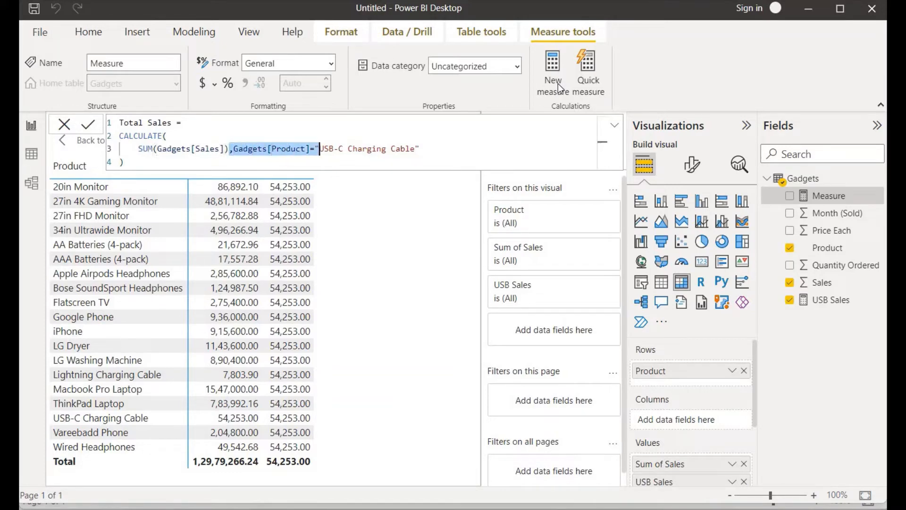
key("shift+Right")
key("shift+Right")
key("shift+Right")
key("shift+Right")
key("shift+Right")
key("shift+Right")
key("shift+Right")
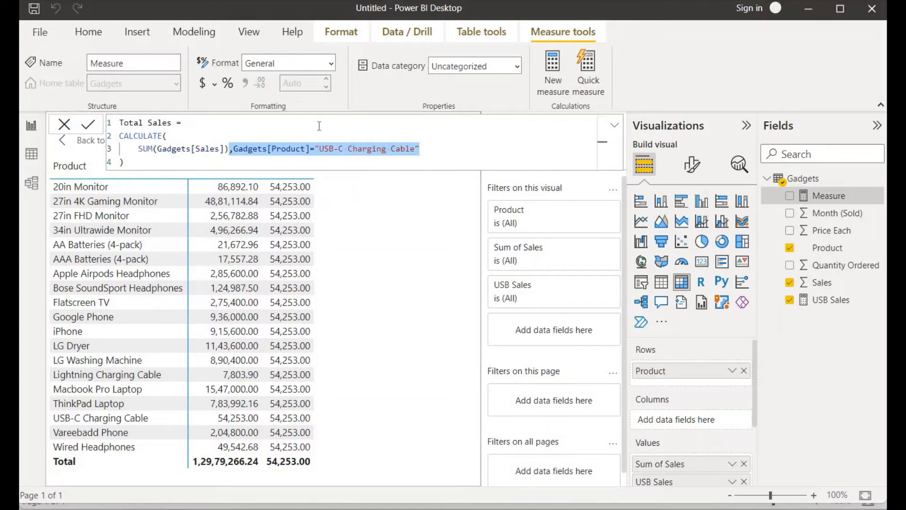
key("BackSpace")
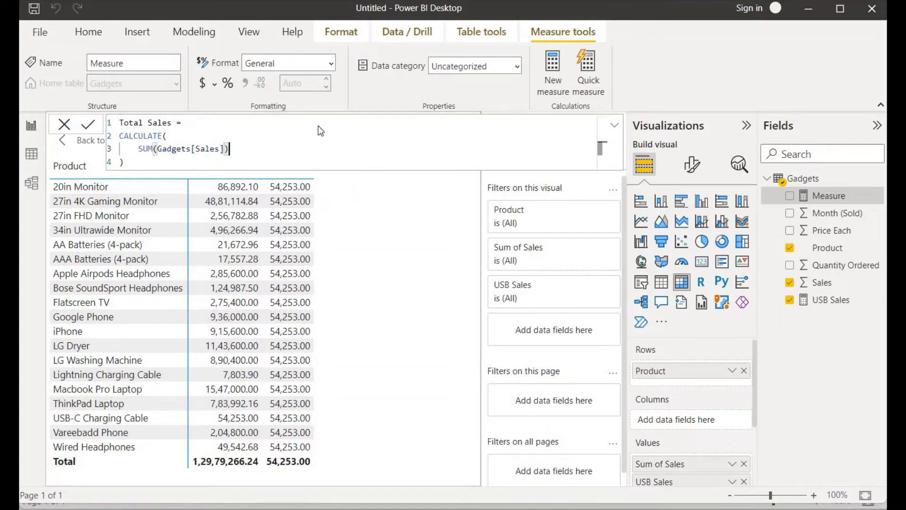
key("Return")
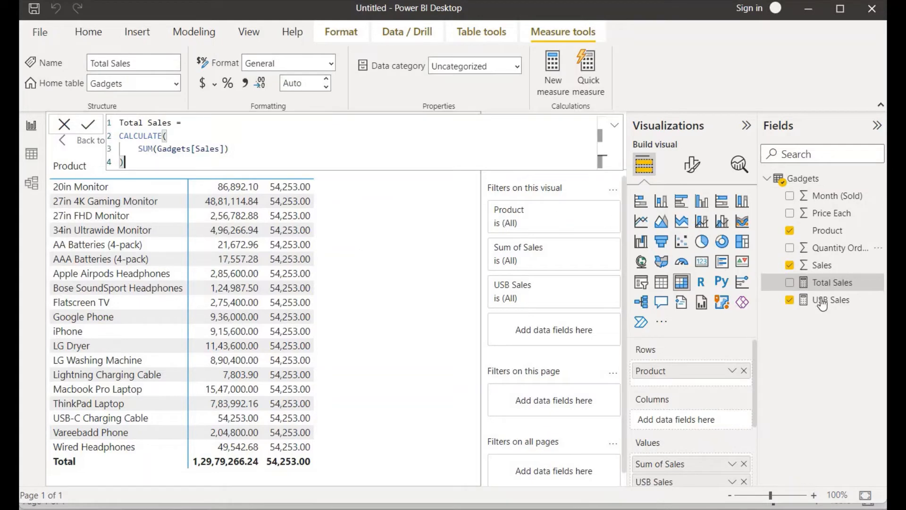
Add the Total Sales measure to the matrix values and collapse the formula editor
left_click(791, 284)
left_click(791, 283)
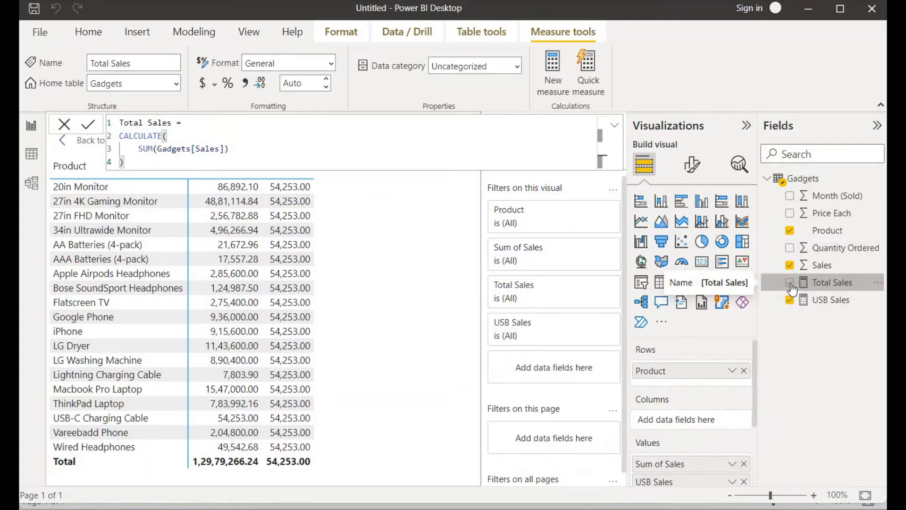
left_click(615, 127)
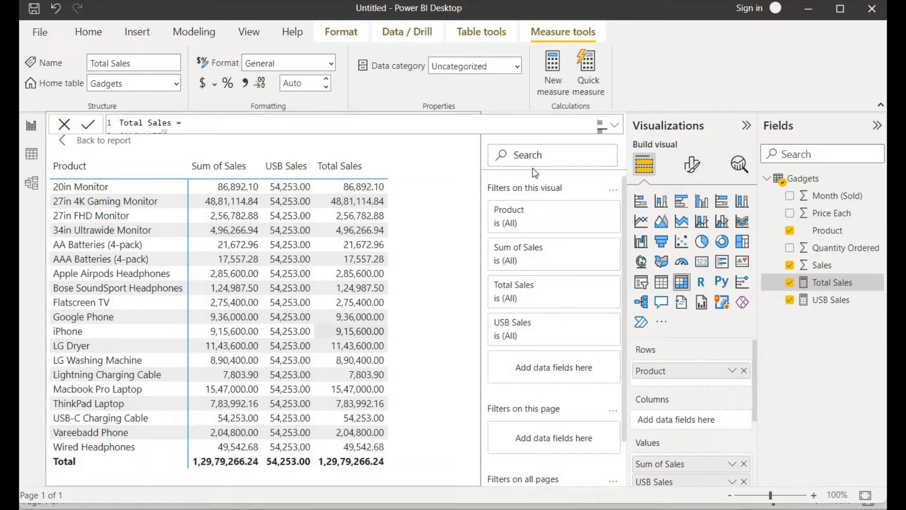
Add ALL(Gadgets[Product]) as the filter argument of CALCULATE in the Total Sales measure and commit it
left_click(616, 128)
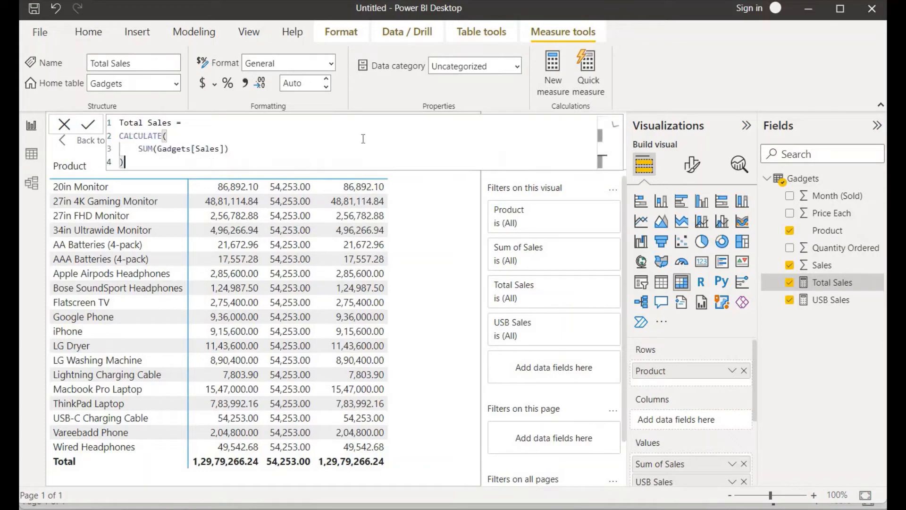
left_click(322, 146)
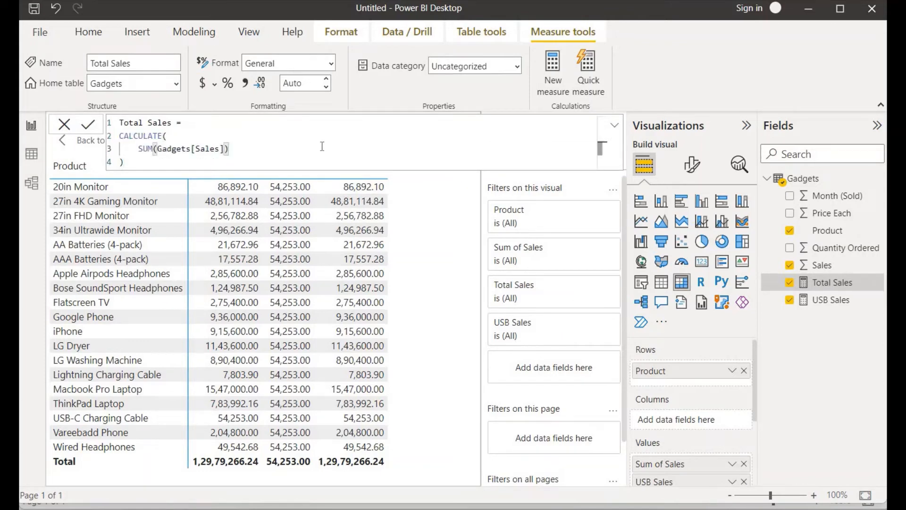
type(",all")
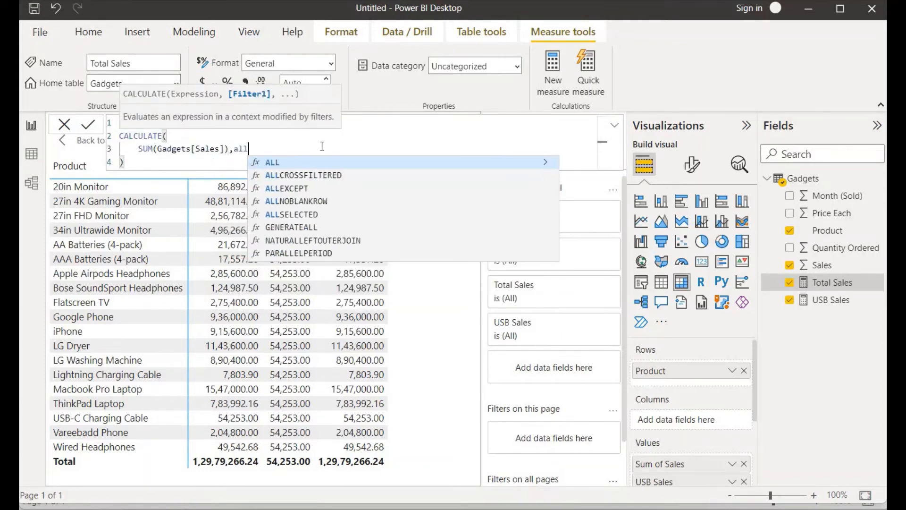
left_click(279, 165)
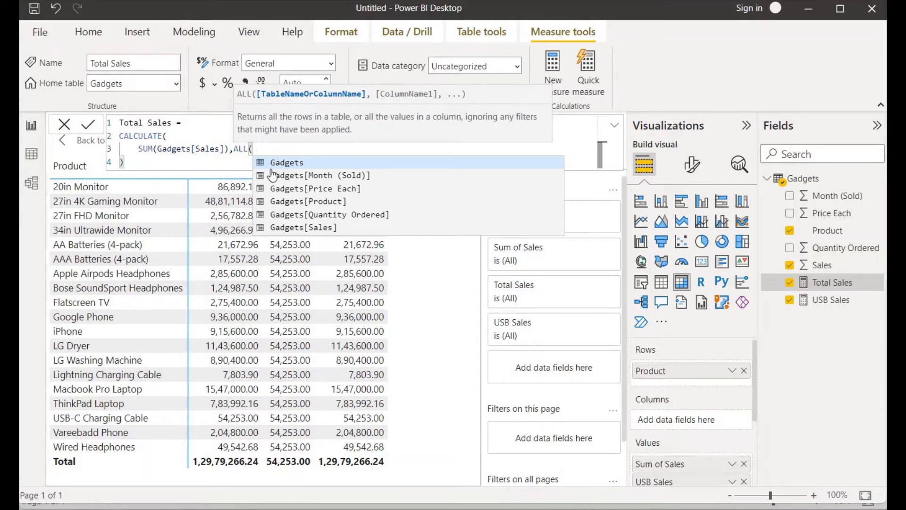
left_click(304, 204)
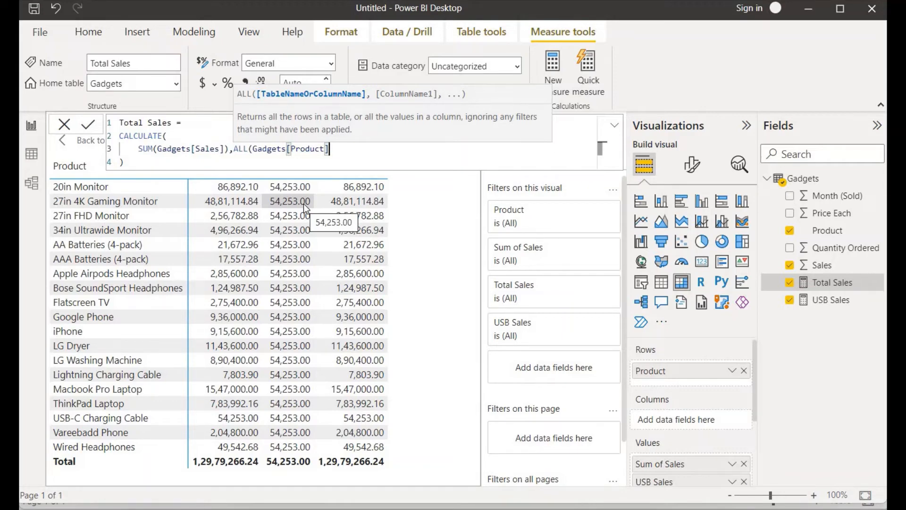
type(")")
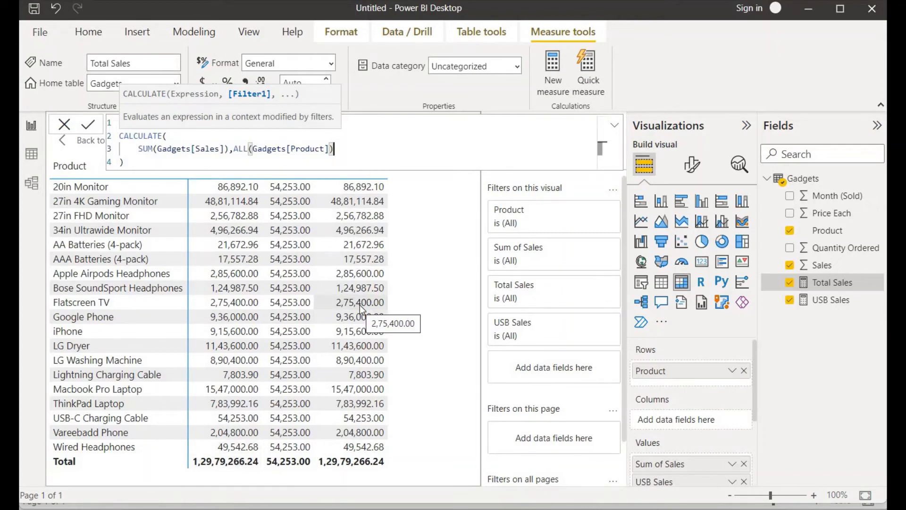
key("Return")
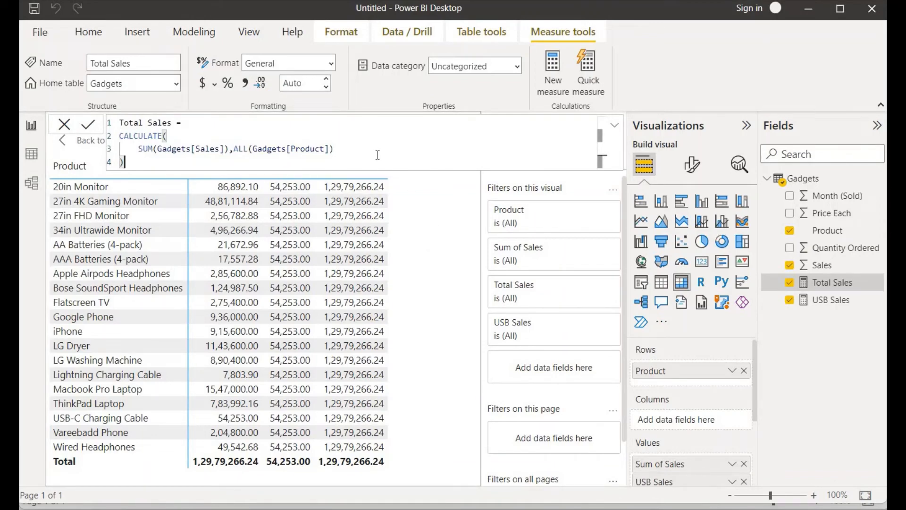
Copy the Total Sales formula into a new measure and name it % of Total Sales
key("ctrl+a")
key("ctrl+c")
key("Delete")
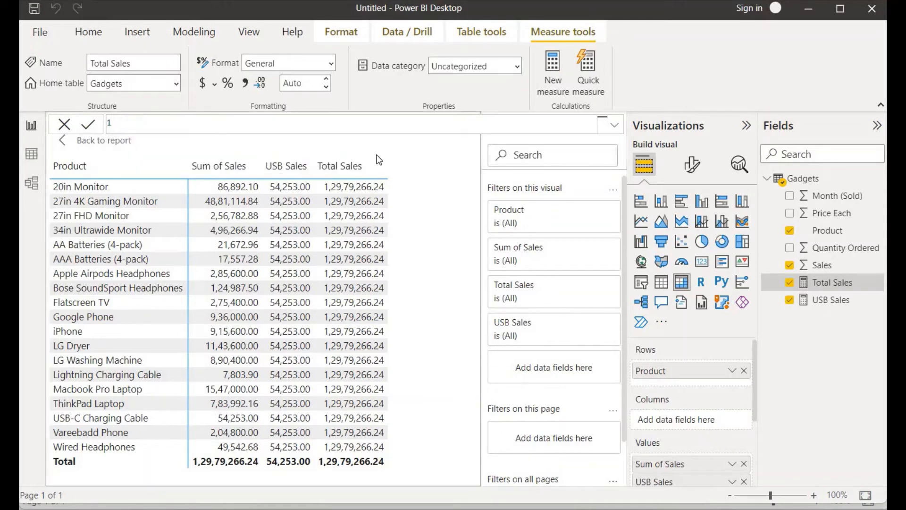
key("ctrl+z")
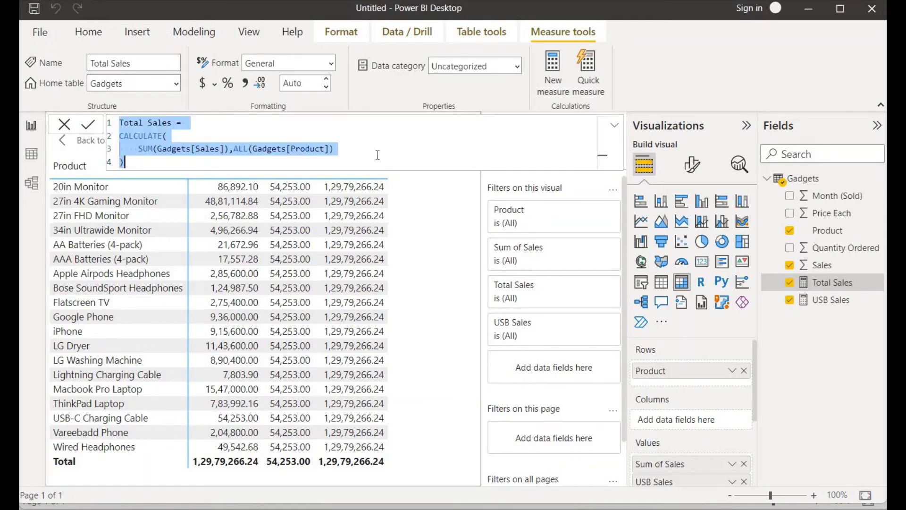
left_click(552, 86)
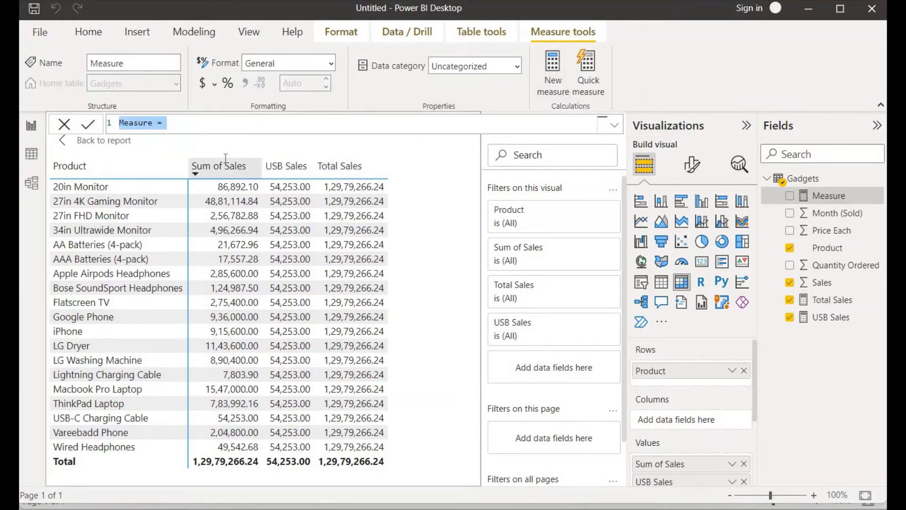
key("ctrl+v")
key("ctrl+Home")
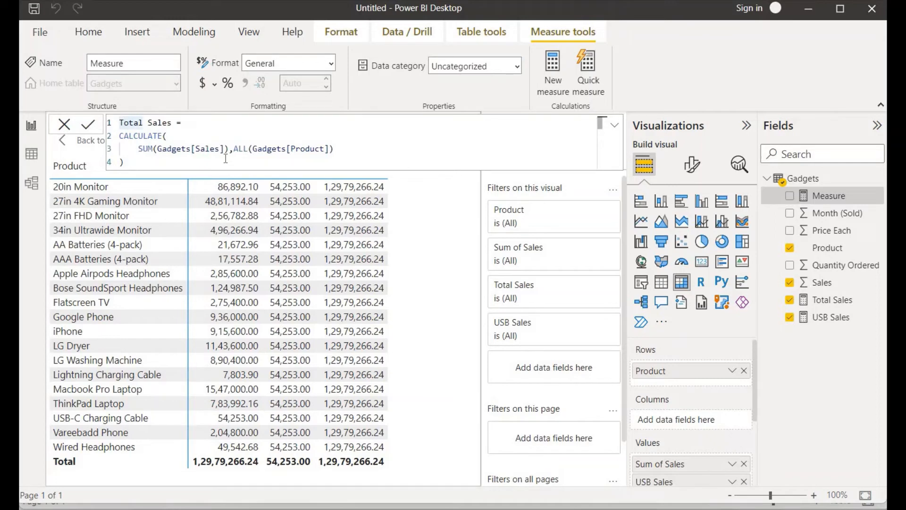
type("% of")
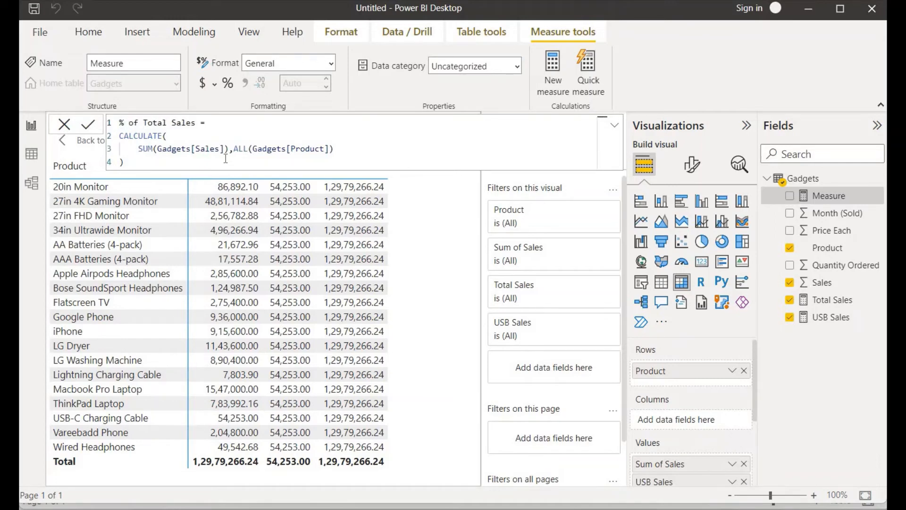
Delete SUM(Gadgets[Sales]),ALL(Gadgets[Product]) from inside CALCULATE in the % of Total Sales formula and commit the measure
key("Down")
key("Down")
key("Down")
key("shift+Right")
key("shift+Right")
key("shift+Right")
key("shift+Right")
key("shift+Right")
key("shift+Right")
key("shift+Right")
key("shift+Right")
key("shift+Right")
key("shift+Right")
key("shift+Right")
key("shift+Right")
key("shift+Right")
key("shift+Right")
key("shift+Right")
key("shift+Right")
key("shift+Right")
key("shift+Right")
key("shift+Right")
key("shift+Right")
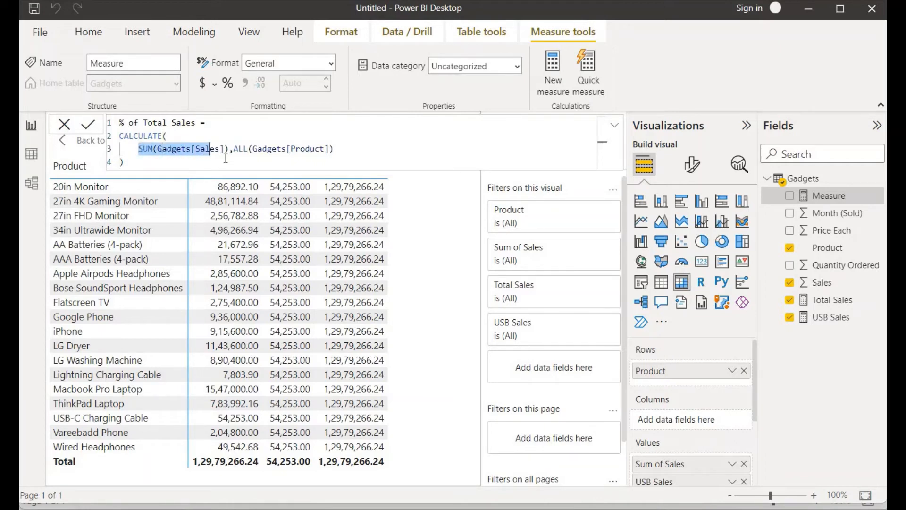
key("shift+Right")
key("shift+Right")
key("shift+Right")
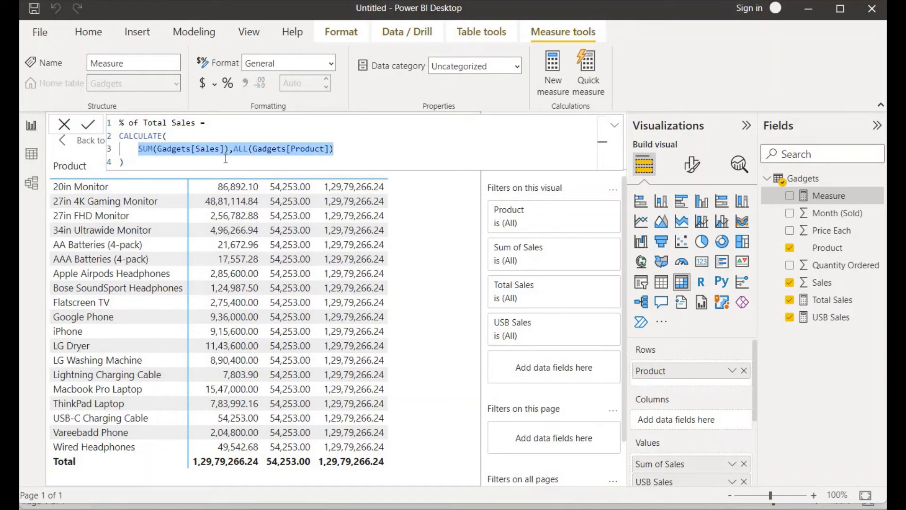
key("BackSpace")
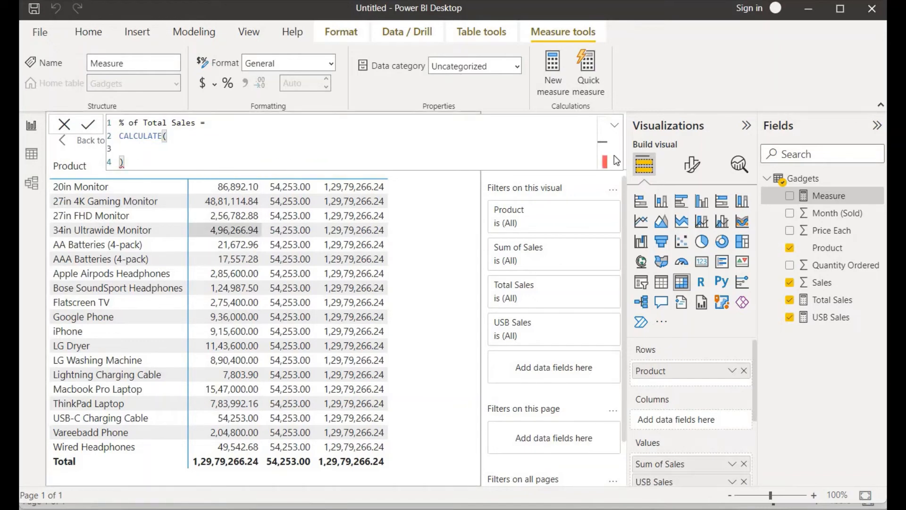
left_click(615, 126)
left_click(615, 126)
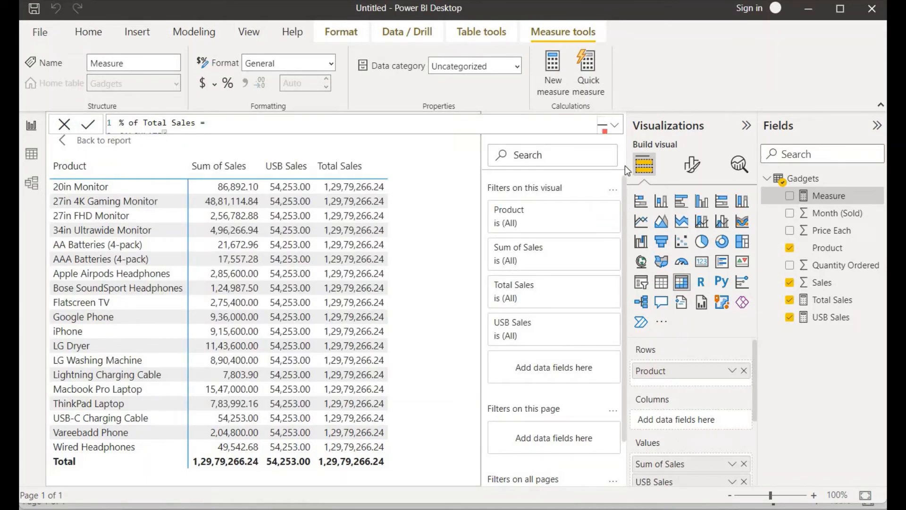
key("Return")
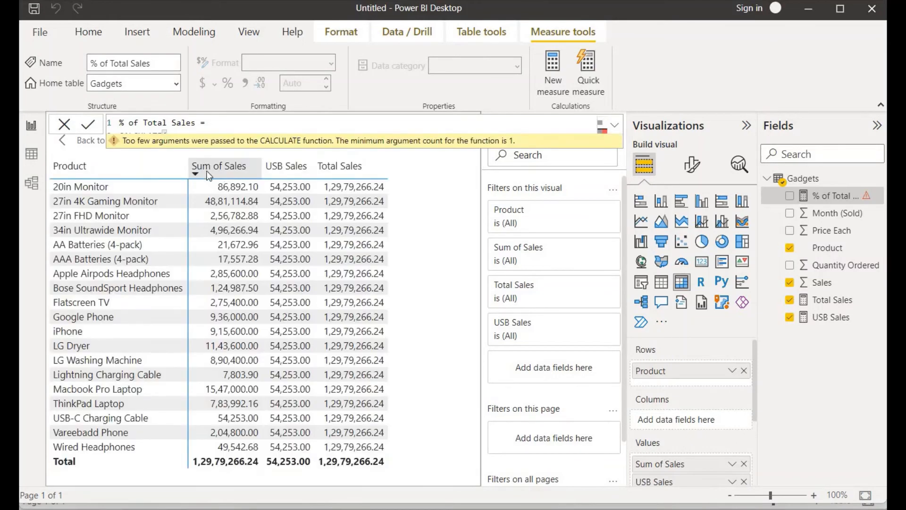
Expand the formula editor and place the cursor on the empty line inside CALCULATE in the % of Total Sales measure
left_click(227, 124)
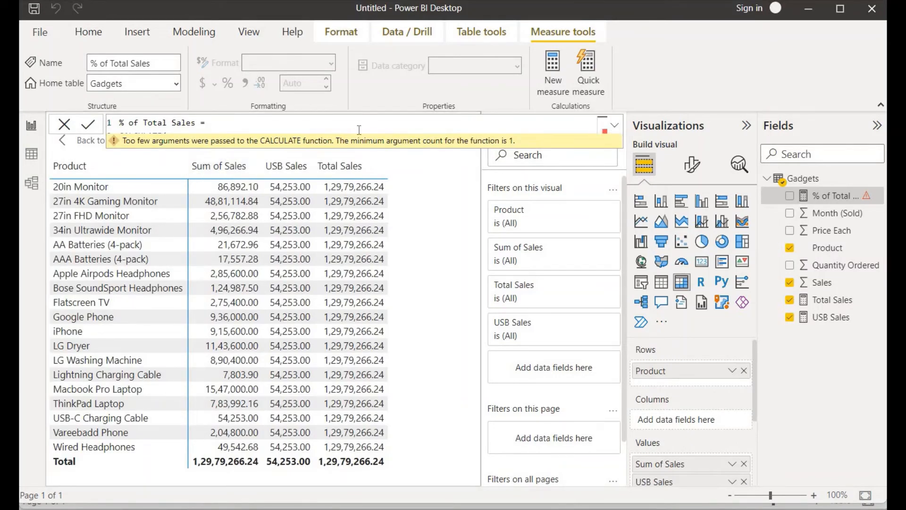
left_click(614, 125)
left_click(214, 148)
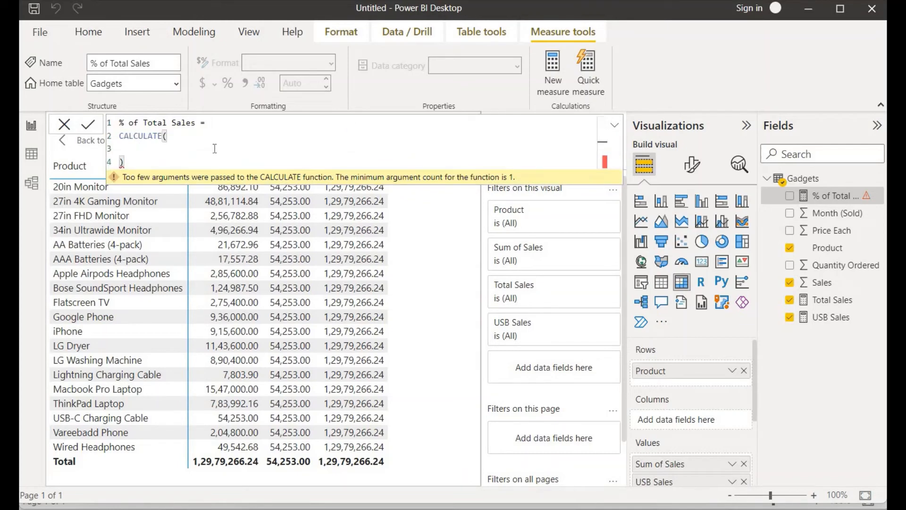
type("sum")
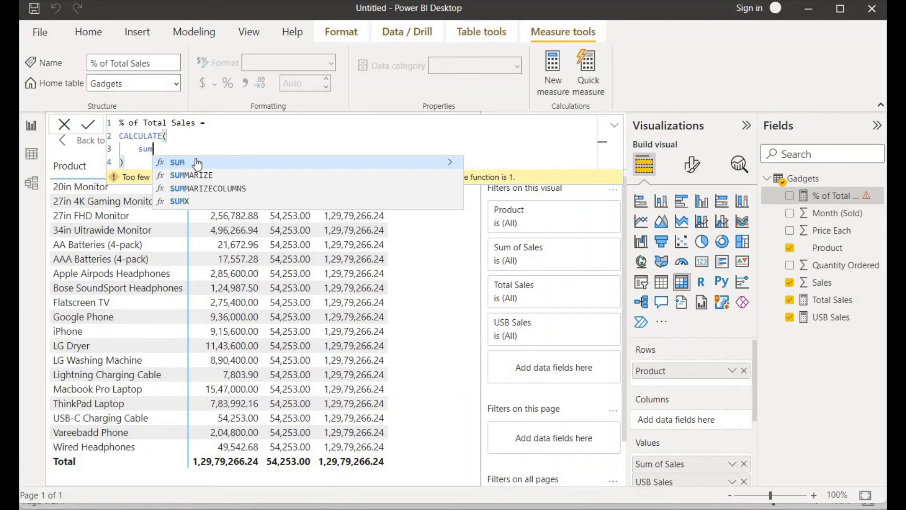
key("BackSpace")
key("BackSpace")
key("BackSpace")
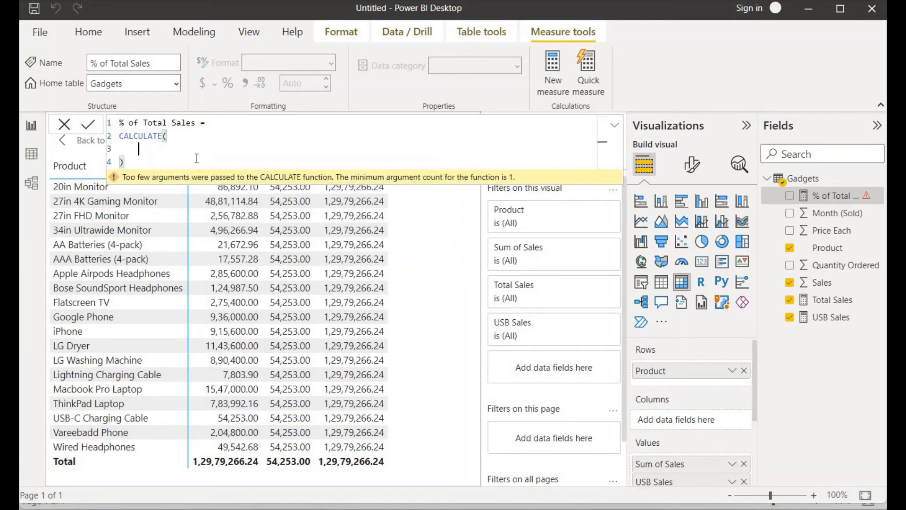
Enter SUM(Gadgets[Sales])/[Total Sales] as the CALCULATE argument of the % of Total Sales measure and commit it
type("to")
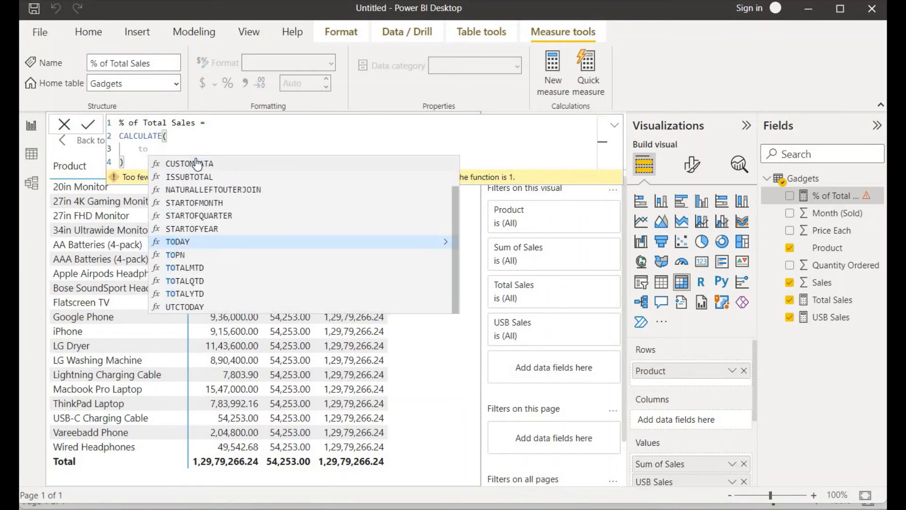
type("tal")
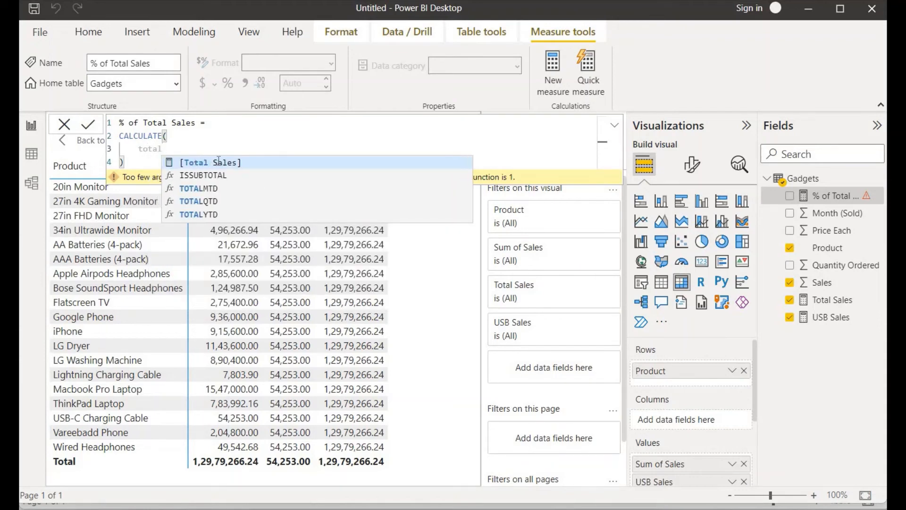
left_click(219, 164)
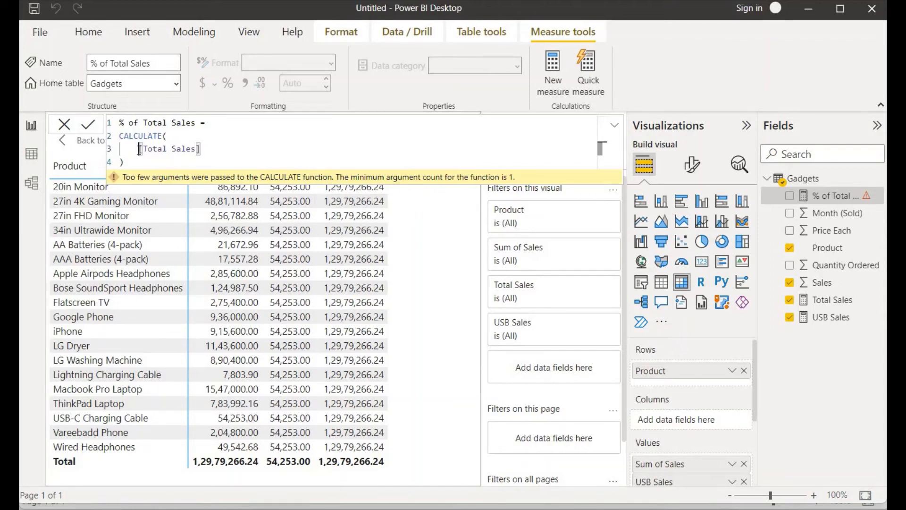
type("SUM(")
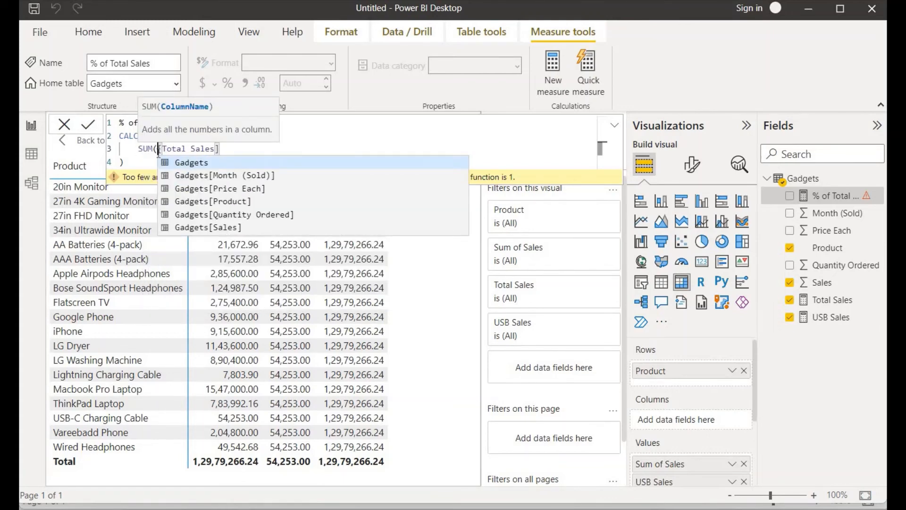
type("sal")
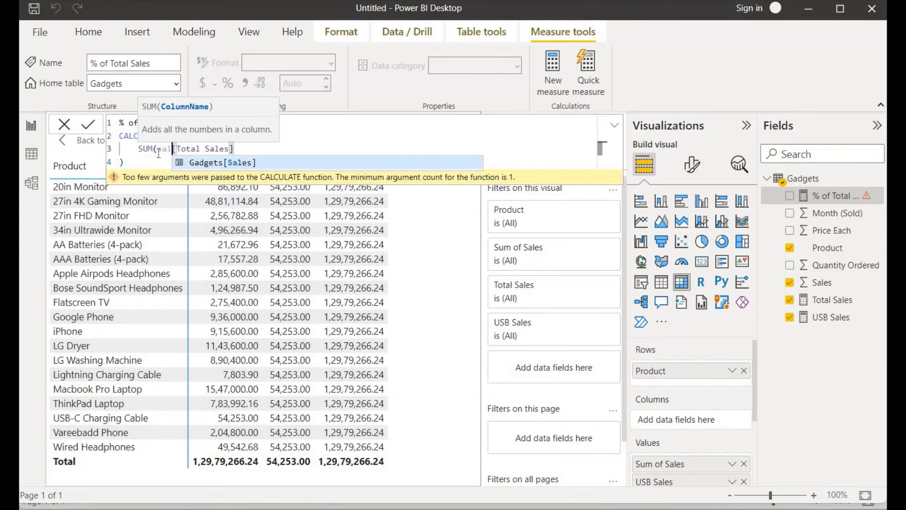
left_click(230, 162)
type(")")
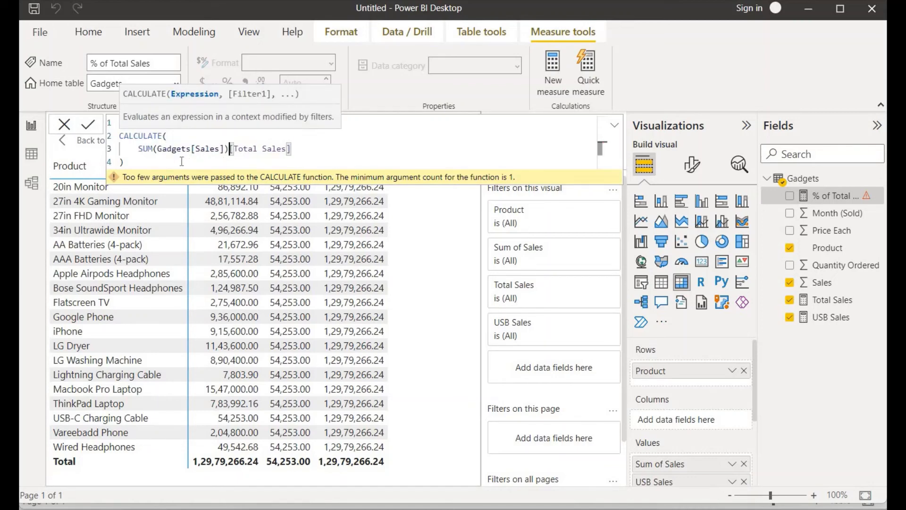
type("/")
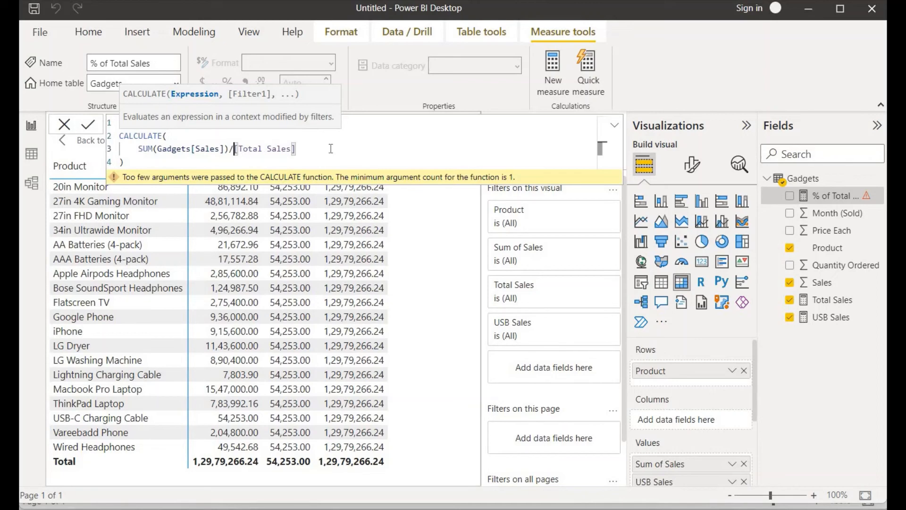
key("Return")
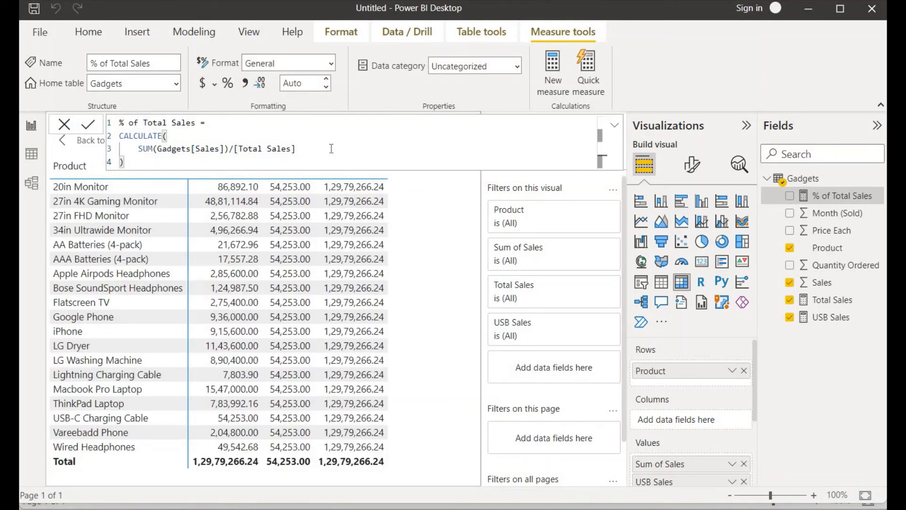
Add the % of Total Sales measure to the matrix and format it as a percentage, leaving the formula editor collapsed
left_click(789, 196)
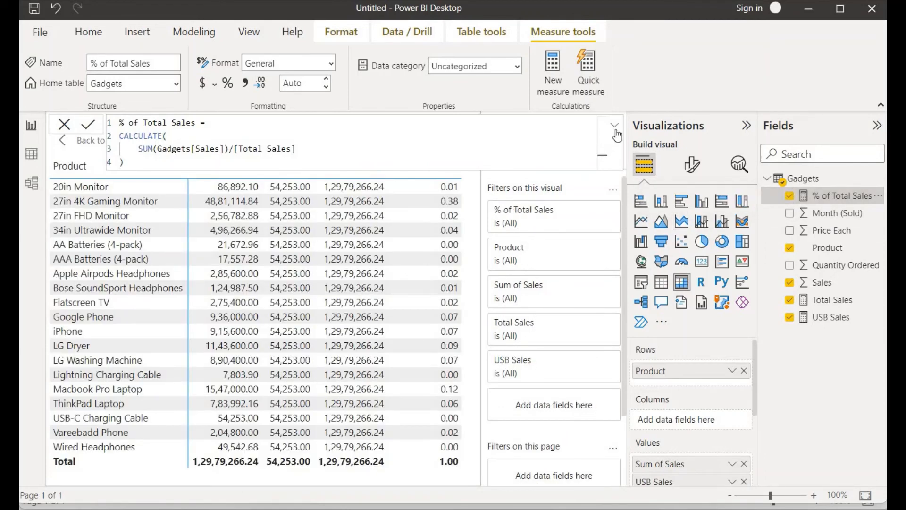
left_click(616, 130)
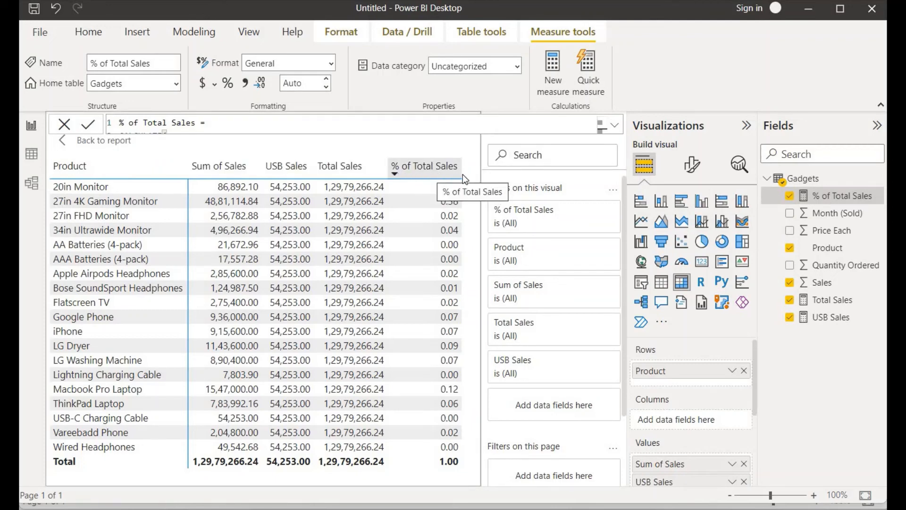
left_click(615, 127)
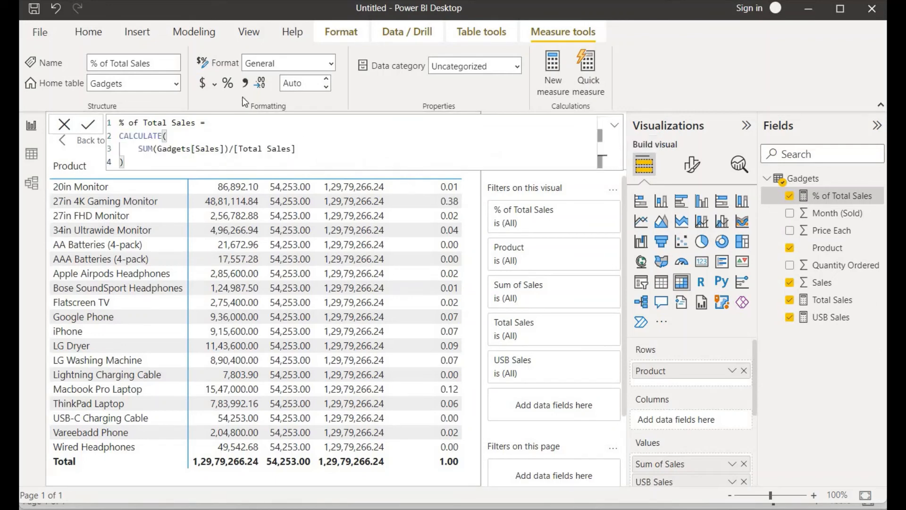
left_click(229, 83)
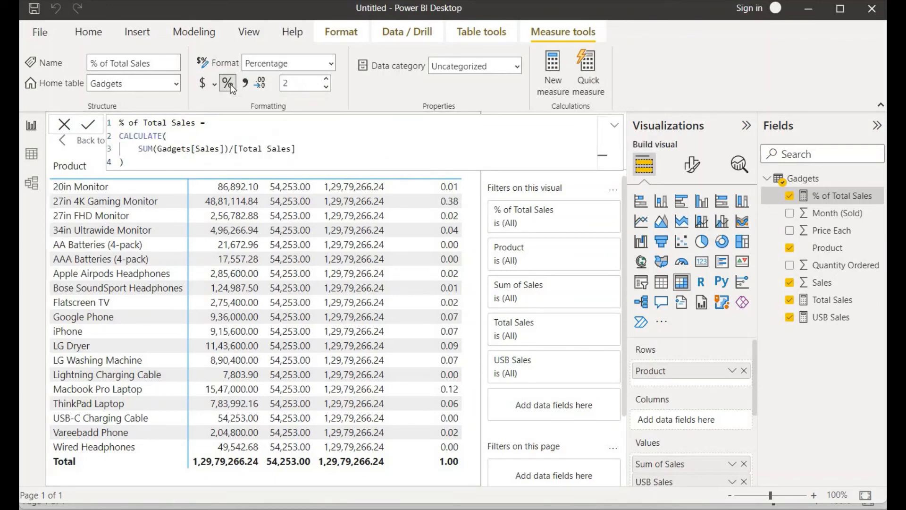
left_click(615, 126)
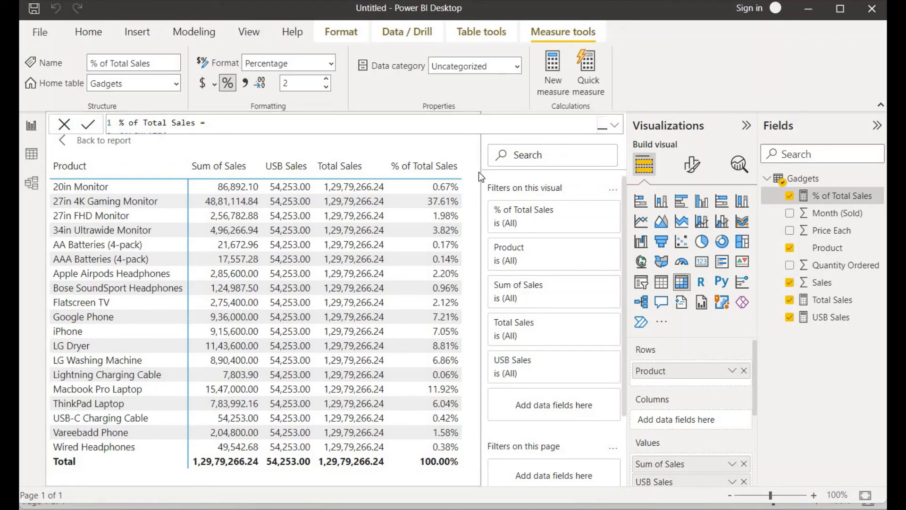
Check the Gadgets table in the data view, then return to the report and collapse the Filters pane
left_click(31, 156)
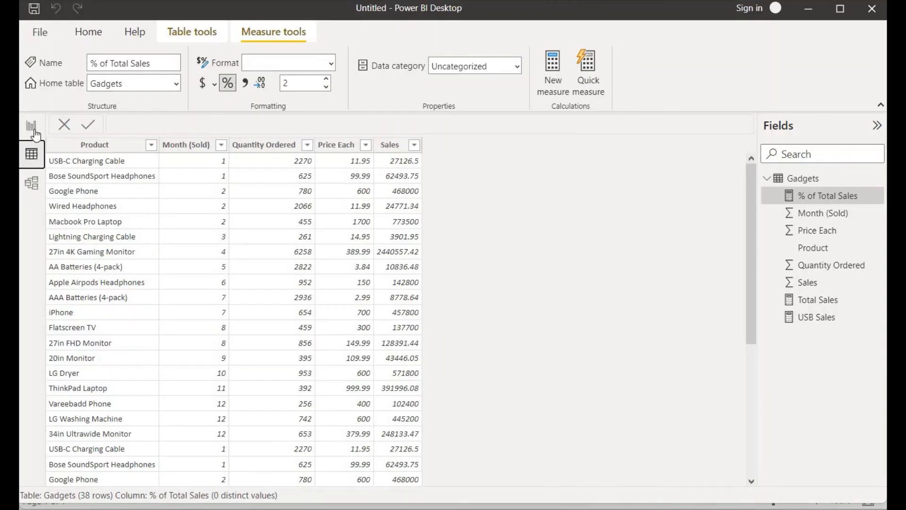
left_click(32, 127)
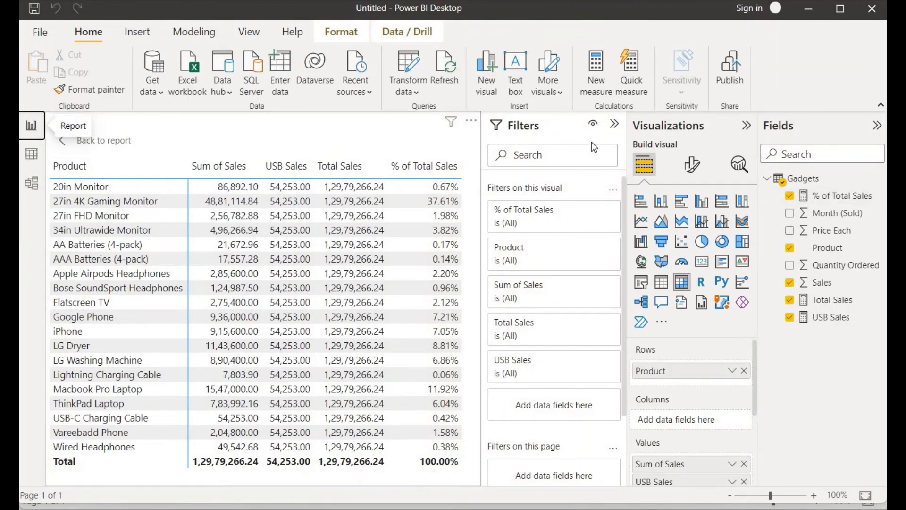
left_click(616, 126)
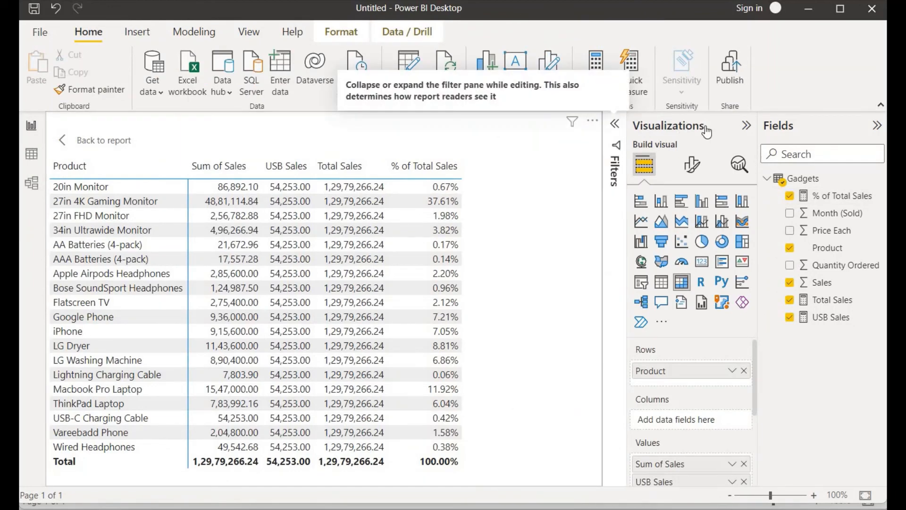